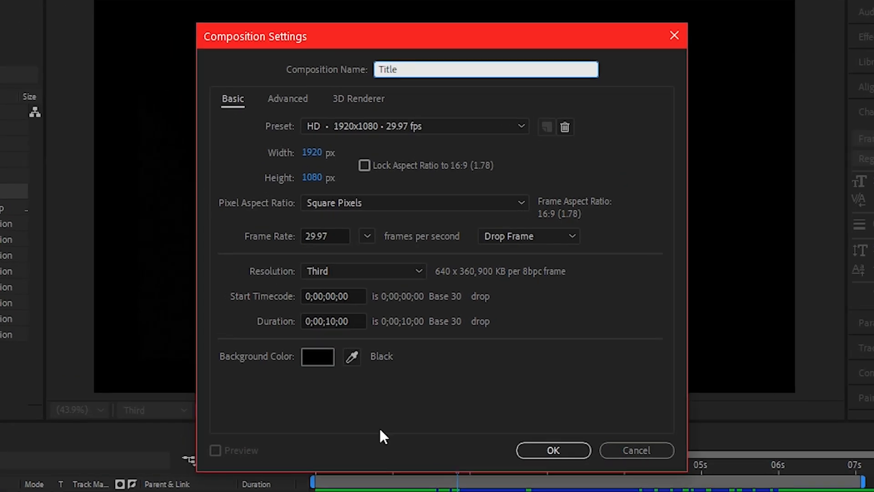
Create the composition Title at 1920x1080, 29.97 fps and 10 seconds, and import the avatar text image into the Tutorials folder
left_click(536, 452)
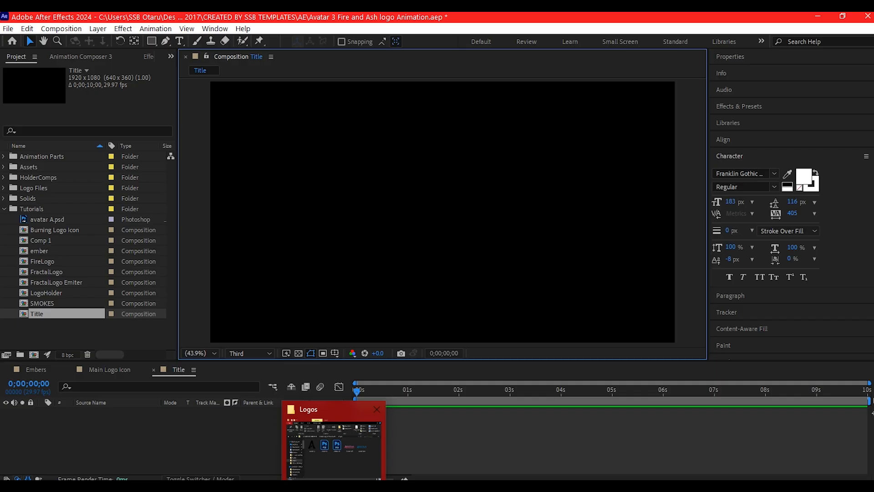
left_click(337, 464)
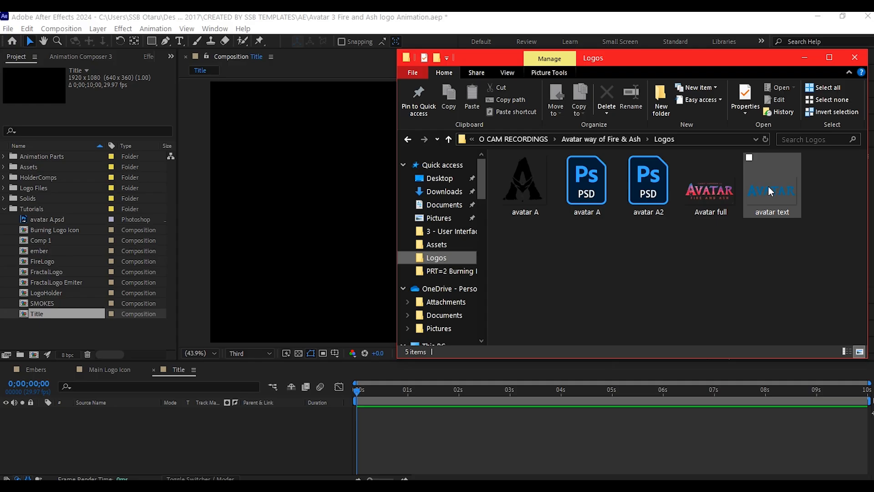
left_click_drag(769, 186, 26, 209)
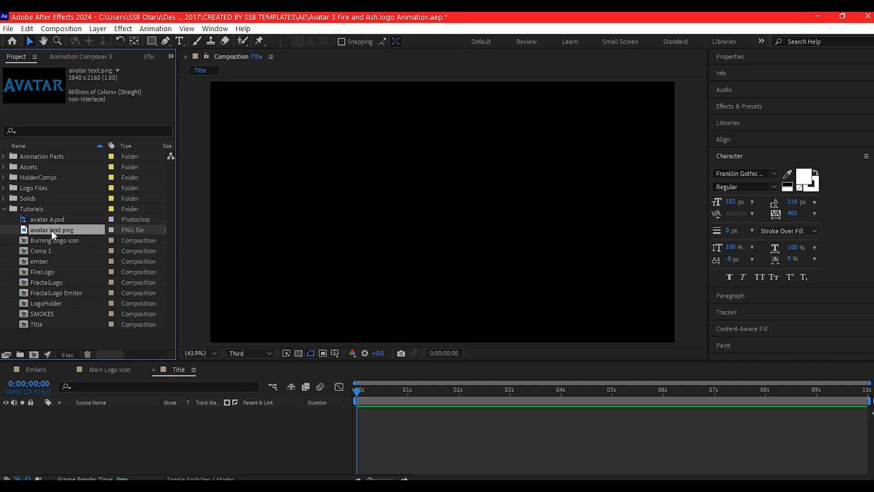
Place avatar text.png in the Title composition and scale it to 48%
left_click_drag(55, 232, 153, 424)
key("s")
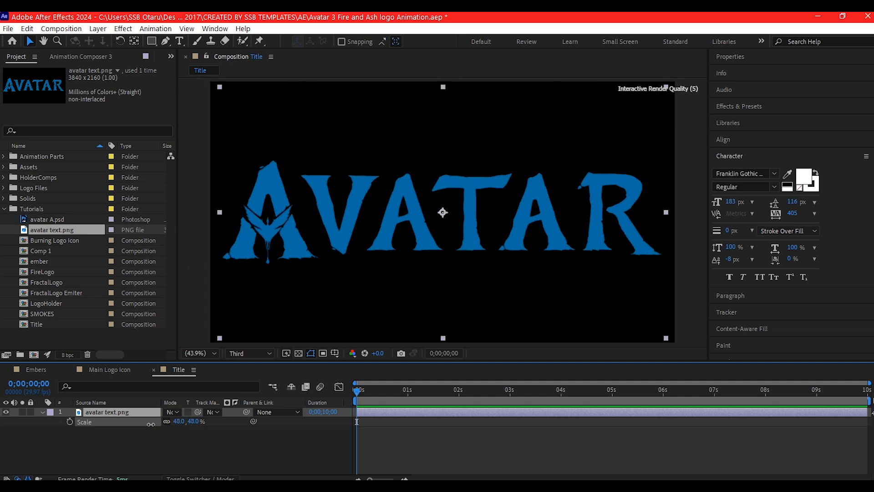
Pre-compose the avatar text layer as TitleChanger, moving all attributes into the new composition
key("ctrl+shift+c")
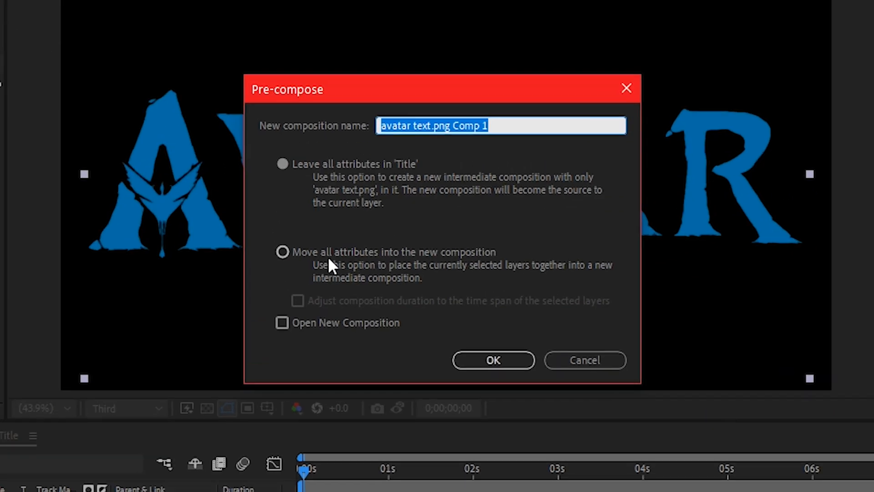
type("TitleChanger")
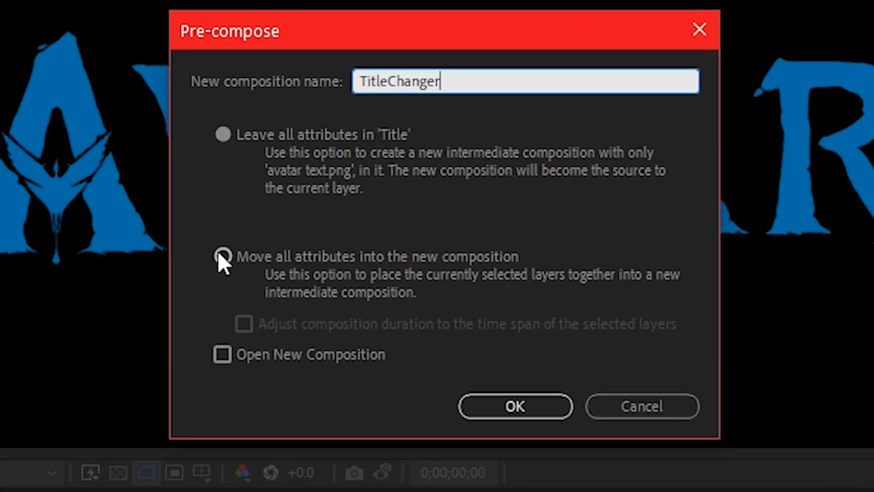
left_click(282, 252)
left_click(509, 360)
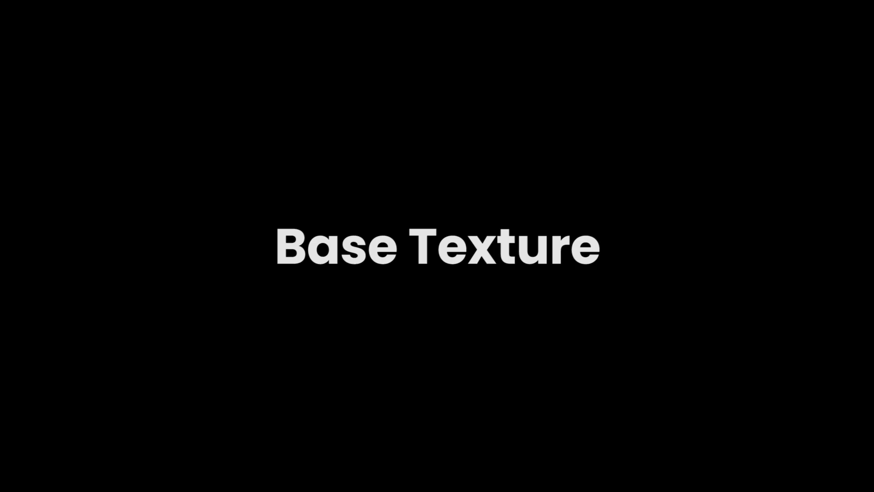
Create a composition-sized black solid named Texture in the Title composition
right_click(309, 448)
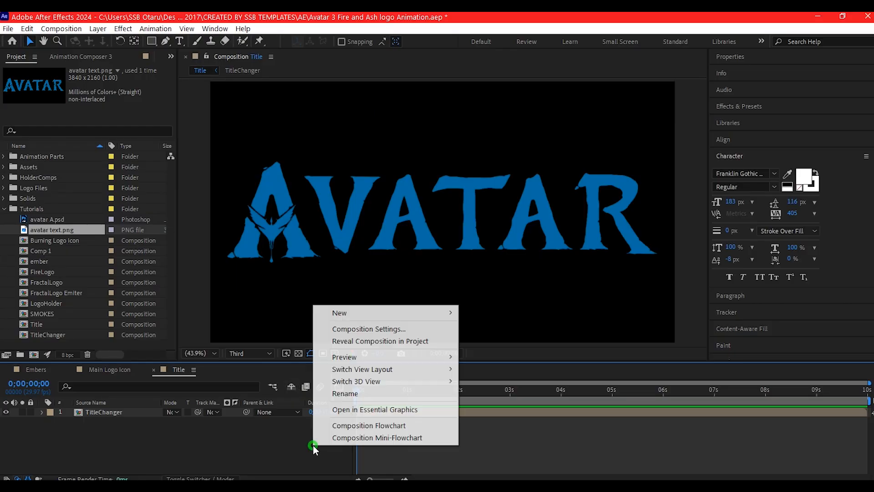
mouse_move(336, 310)
left_click(476, 314)
type("T")
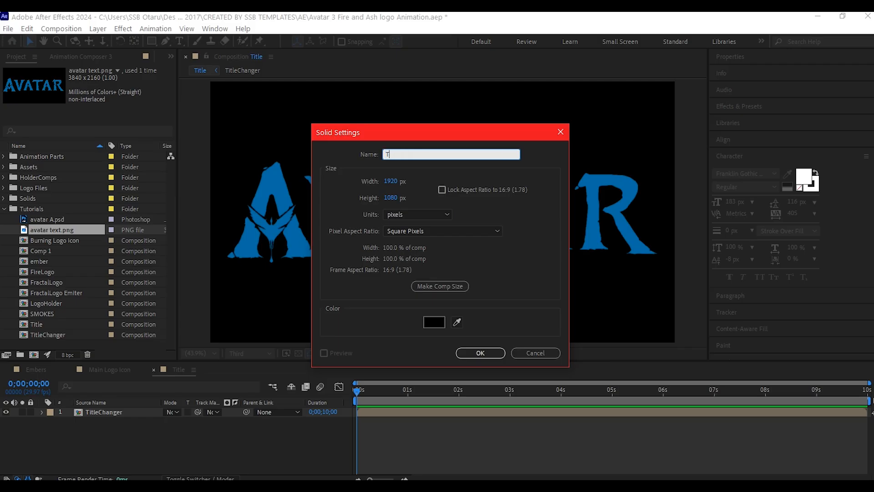
type("extur")
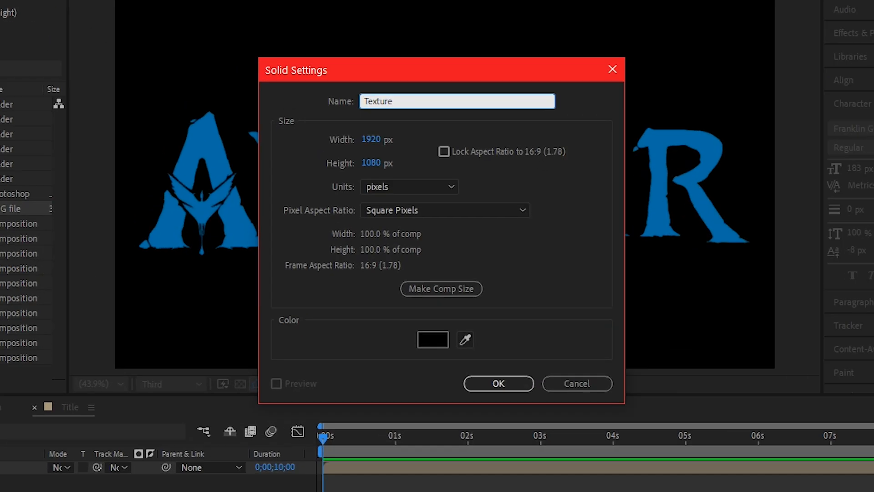
left_click(436, 287)
left_click(499, 383)
Apply the Fractal Noise effect to the Texture solid
key("ctrl+space")
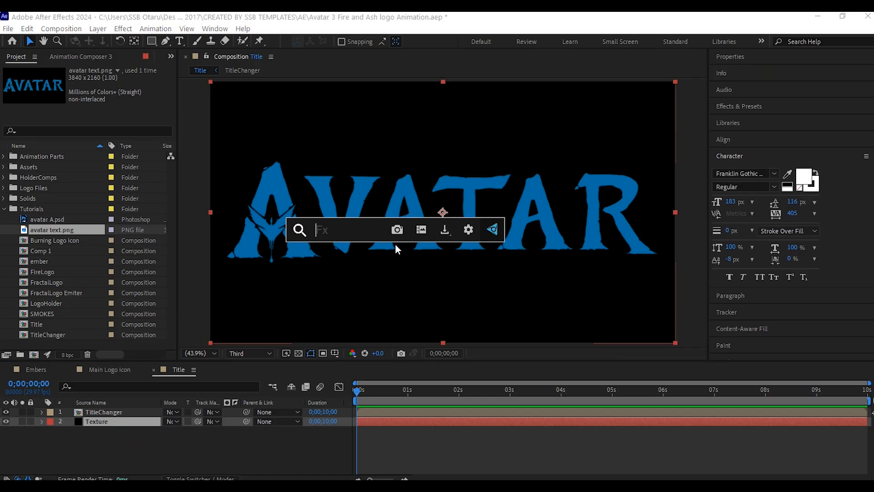
type("fractal")
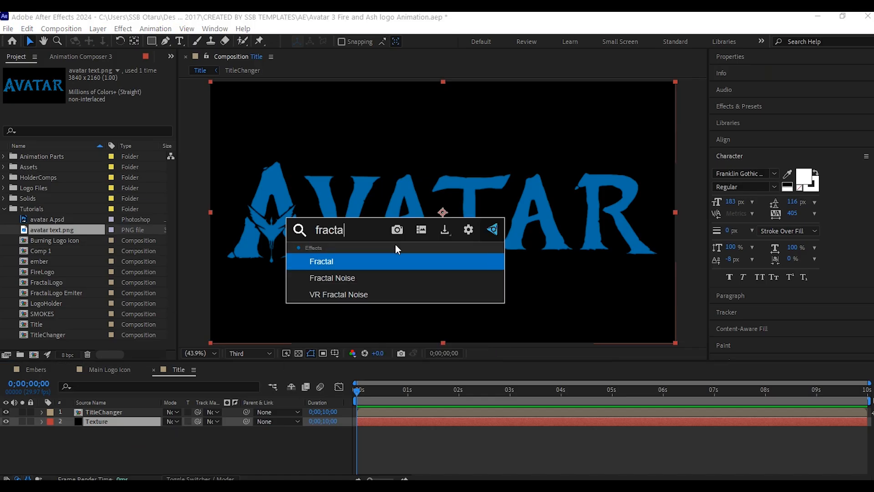
left_click(334, 277)
left_click(12, 146)
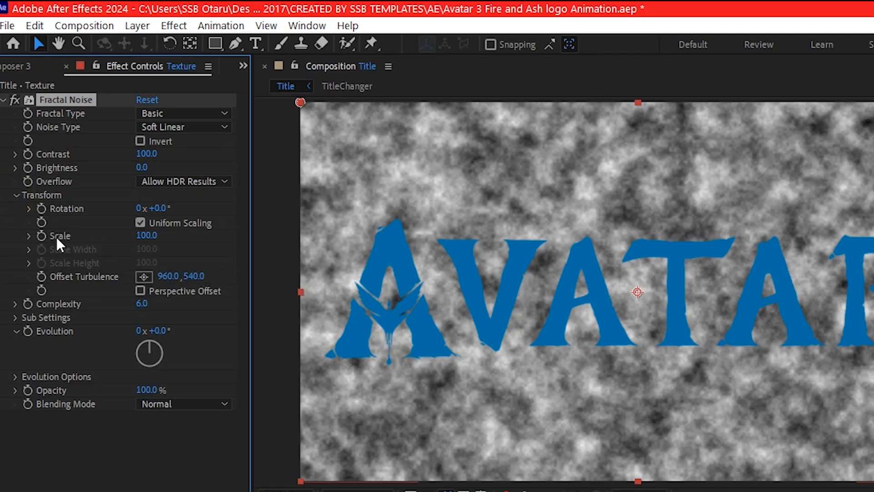
Set the Fractal Noise scale to 20 and its contrast to 60
left_click(146, 235)
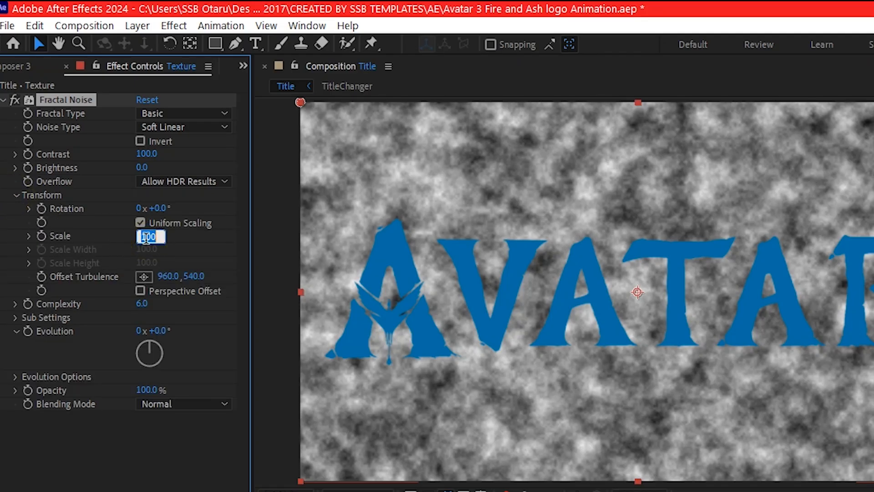
type("20")
key("Return")
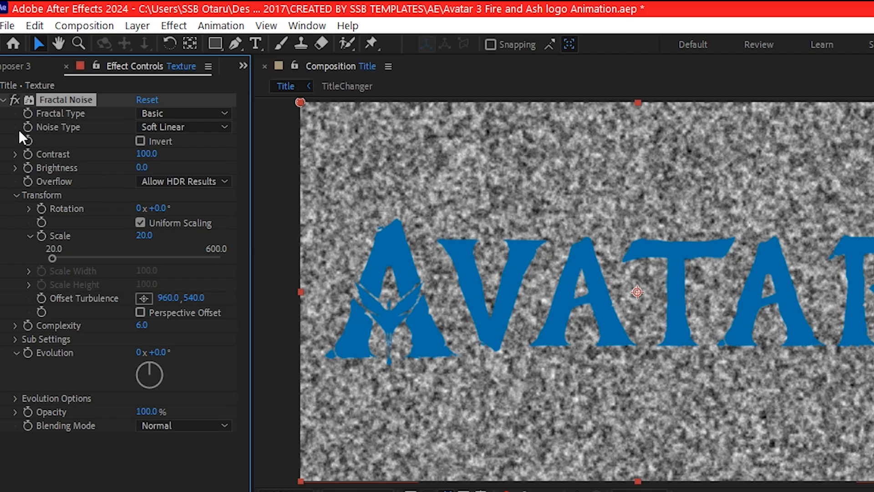
left_click(146, 154)
type("60")
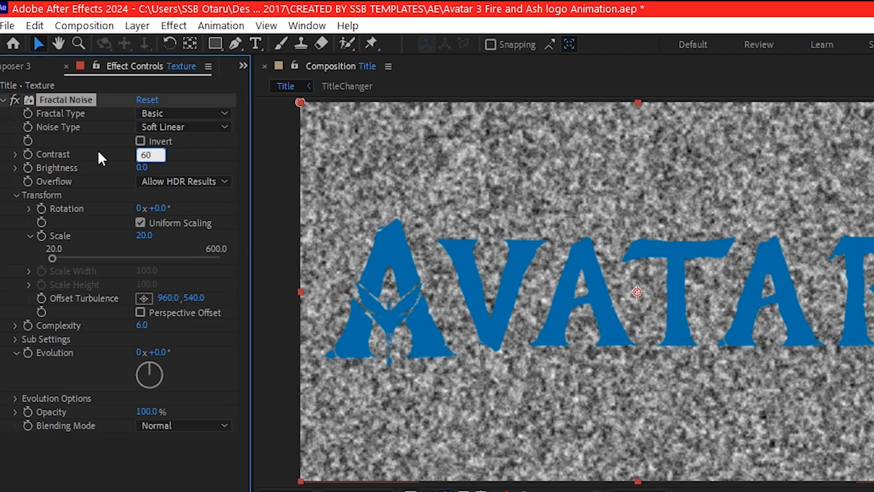
left_click(104, 149)
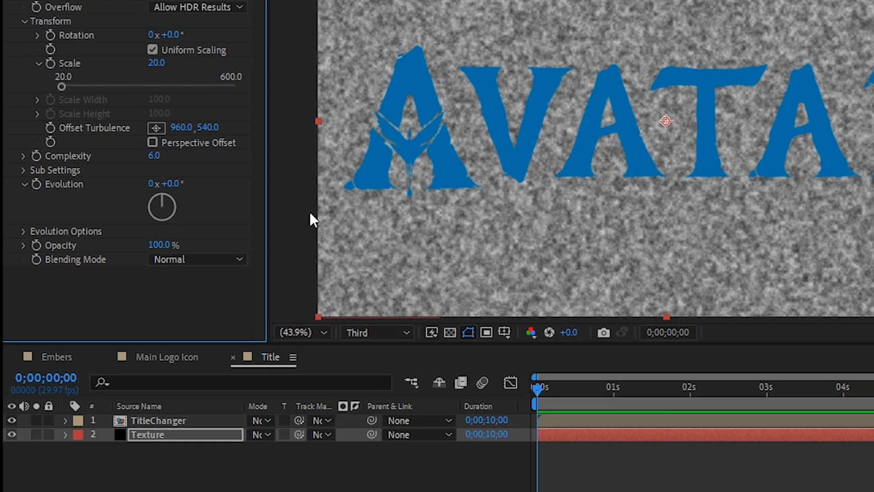
Use the TitleChanger layer as the track matte for the Texture layer
left_click(186, 398)
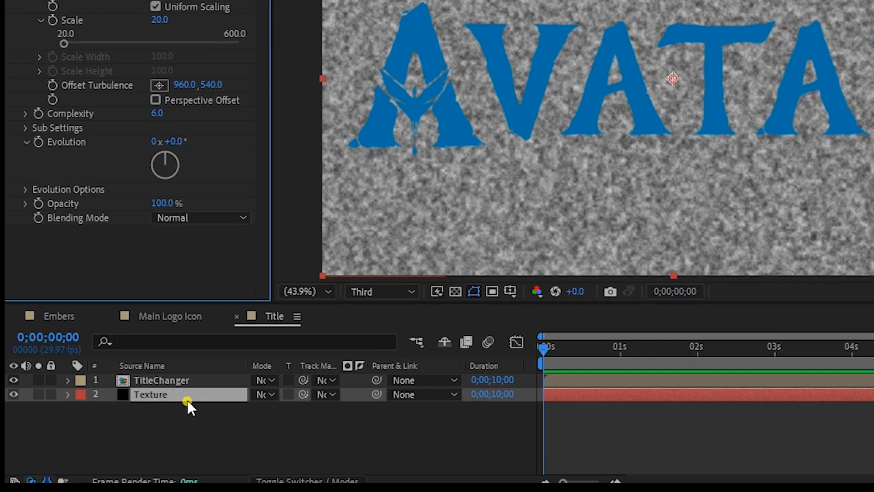
left_click_drag(303, 395, 191, 380)
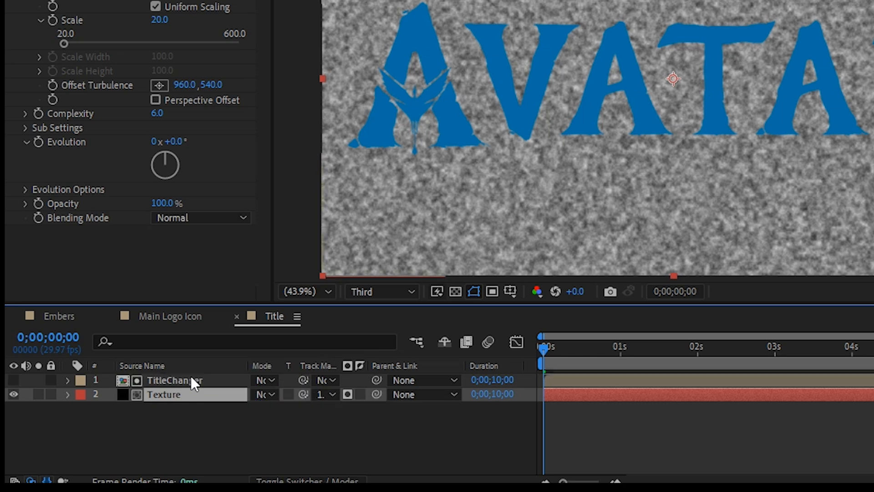
Pre-compose the TitleChanger and Texture layers together as Textured Title
left_click_drag(121, 448, 190, 380)
key("ctrl+shift+c")
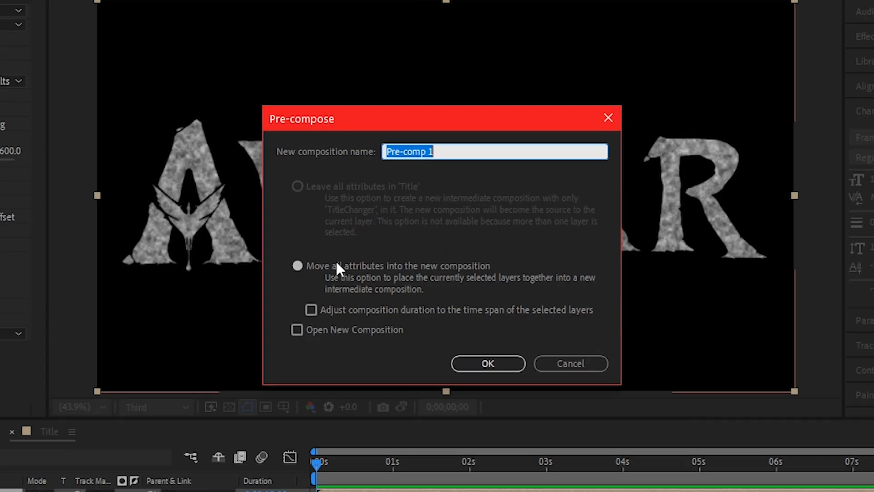
type("Textured Title")
left_click(523, 397)
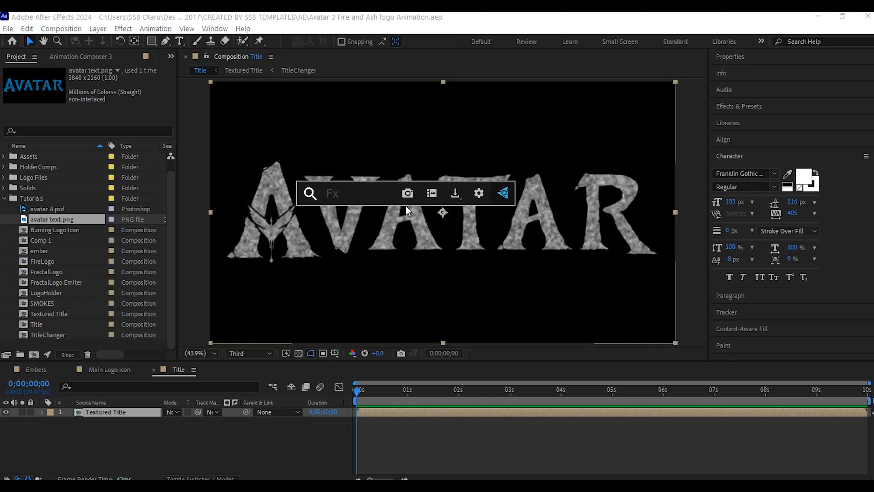
Apply the Tint effect to the Textured Title layer
type("t")
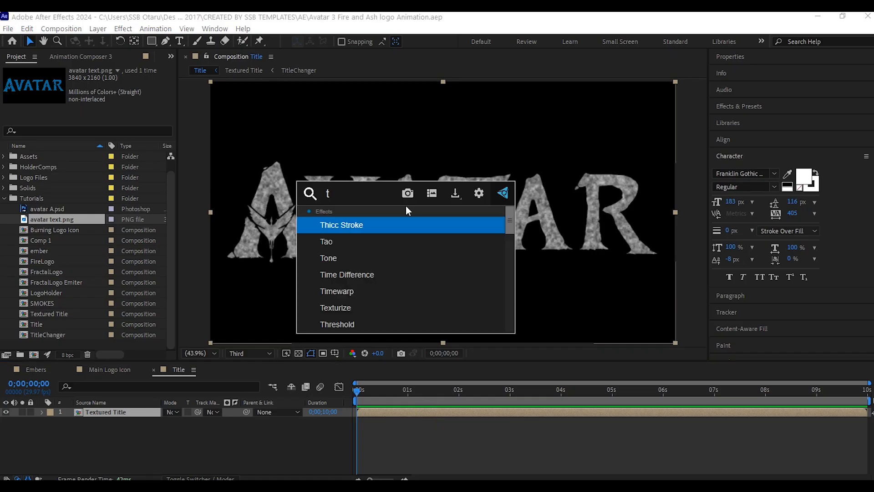
type("int")
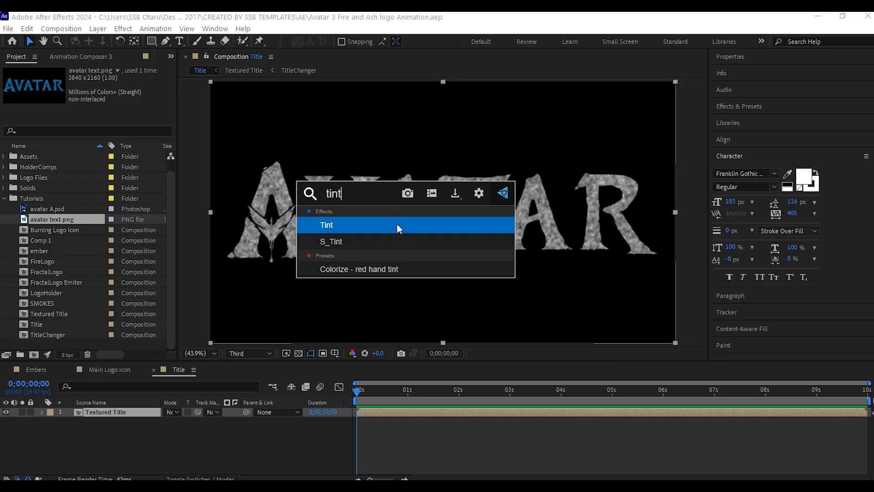
left_click(397, 224)
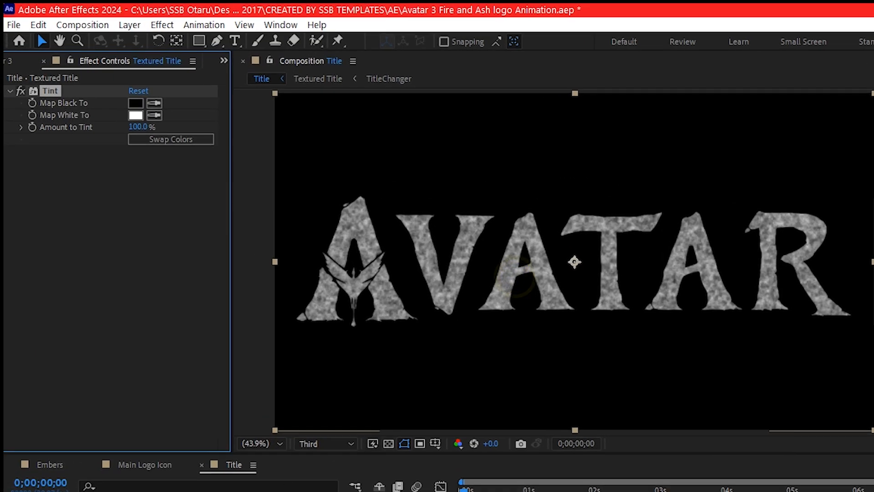
Set the Tint effect's Map White To color to the light tan FACD87
left_click(136, 115)
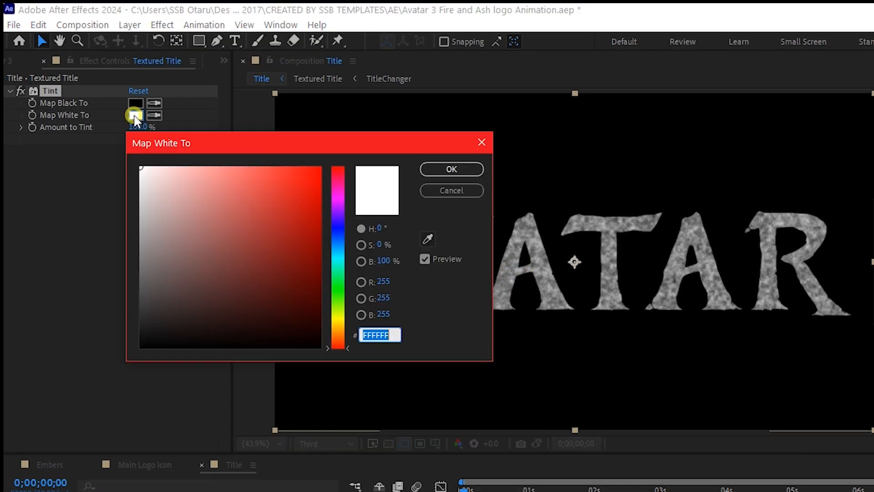
key("ctrl+v")
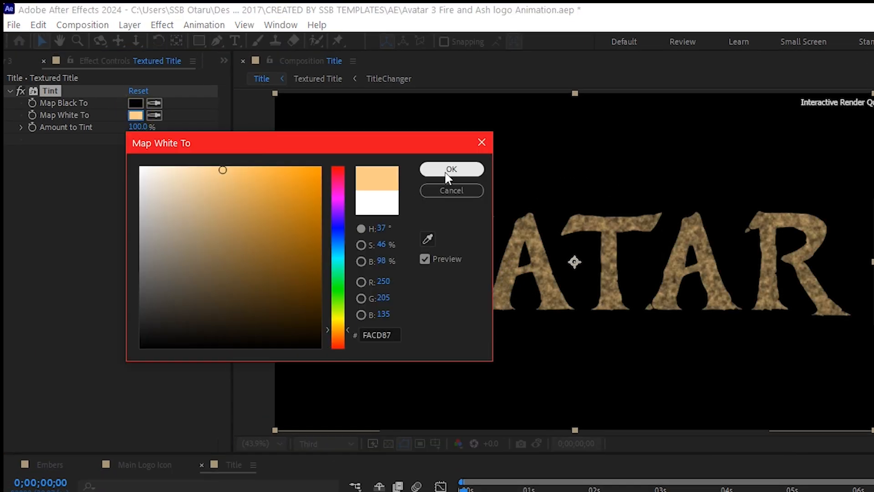
left_click(449, 171)
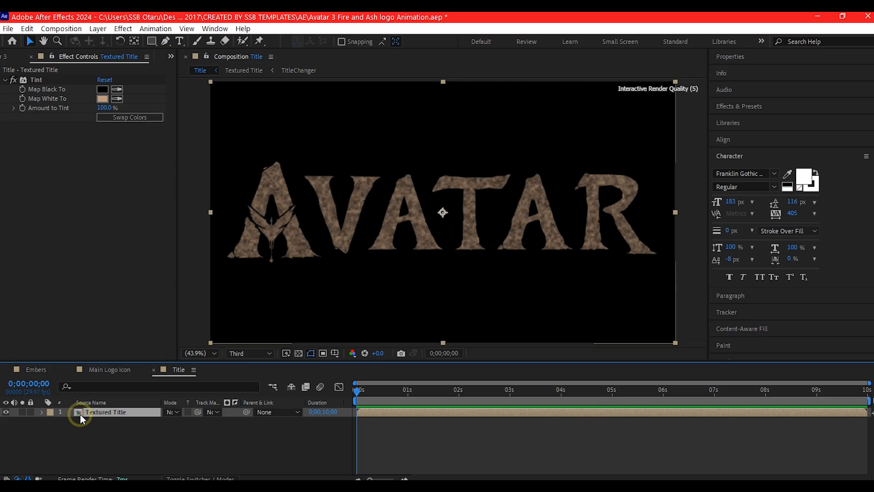
Duplicate the Textured Title layer and set the copy's Tint Map Black To color to the orange-brown 8B4903
key("ctrl+d")
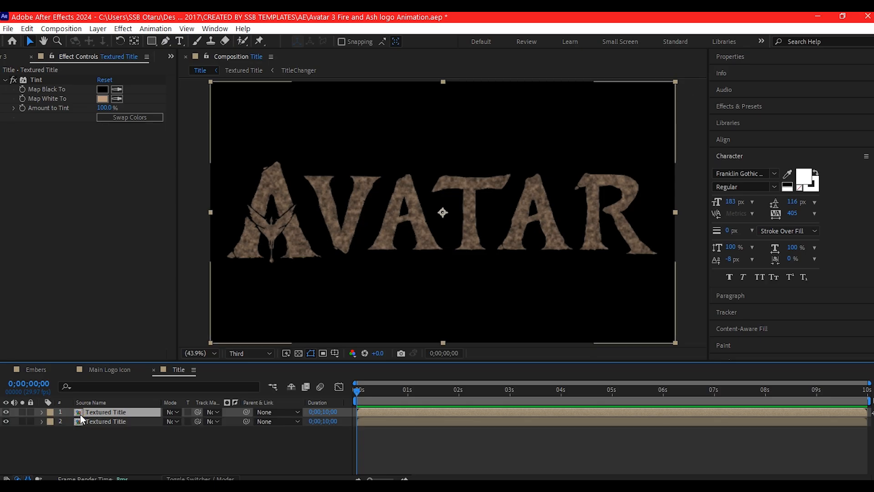
left_click(103, 90)
left_click(260, 266)
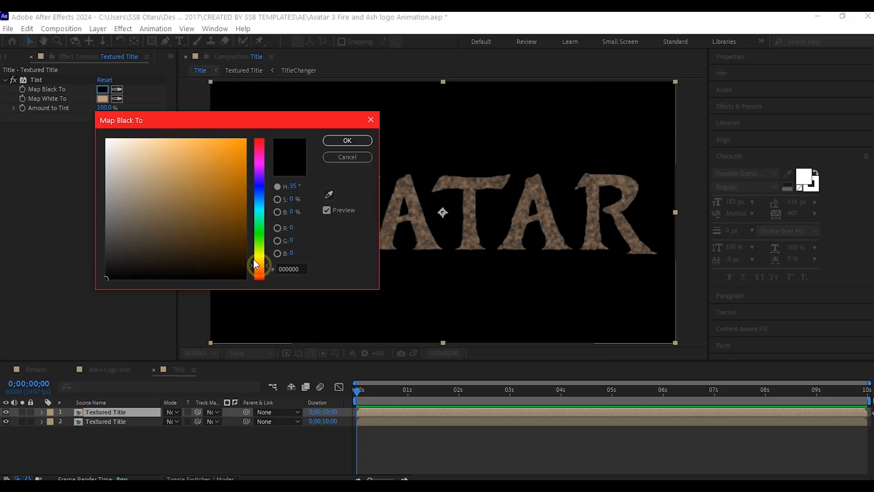
left_click_drag(235, 225, 240, 209)
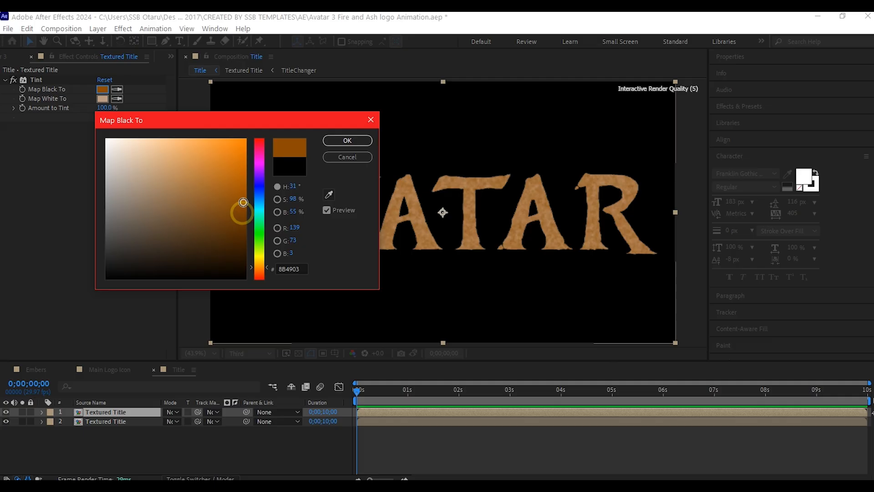
left_click(347, 140)
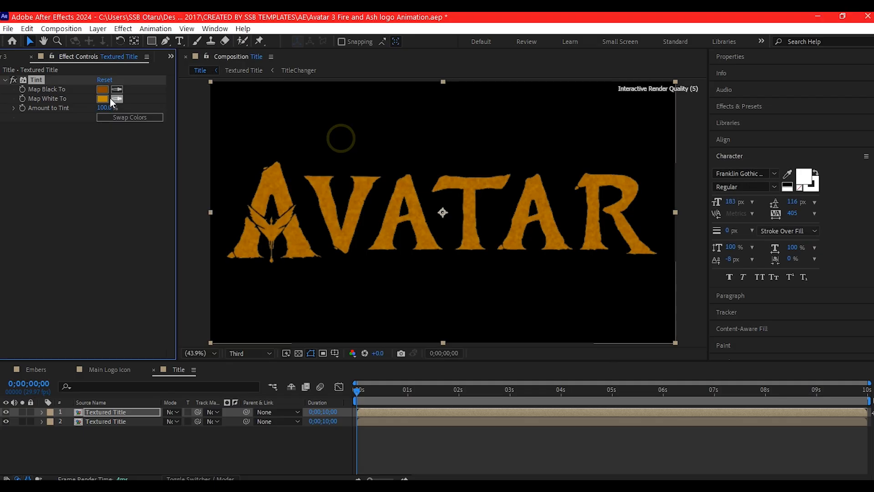
Draw a rectangular mask on the upper Textured Title layer covering the lower part of the letters across the frame
left_click(152, 41)
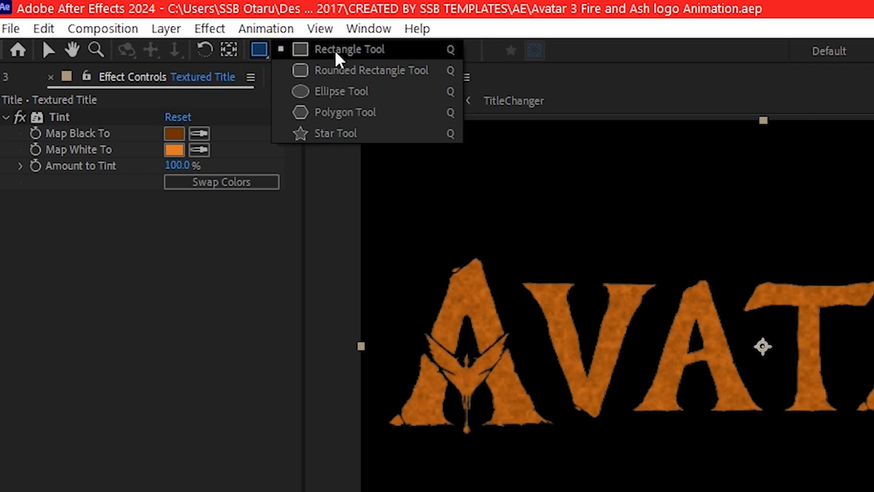
left_click(336, 52)
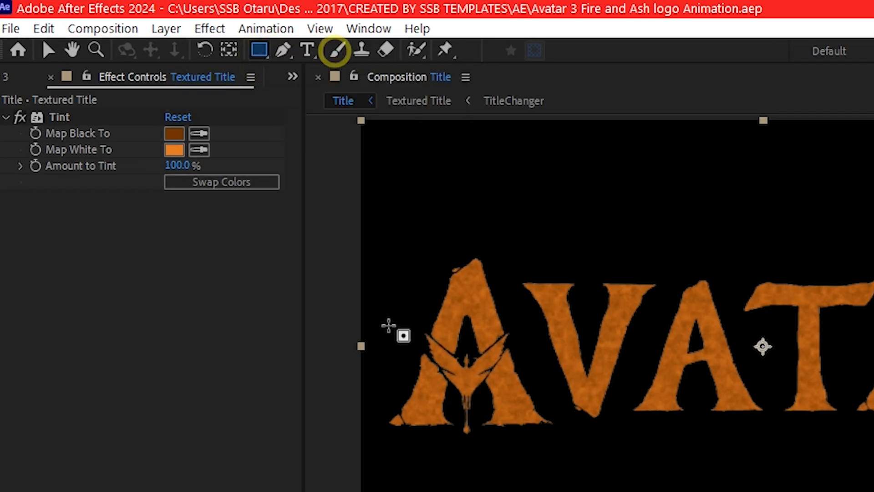
left_click_drag(342, 384, 484, 400)
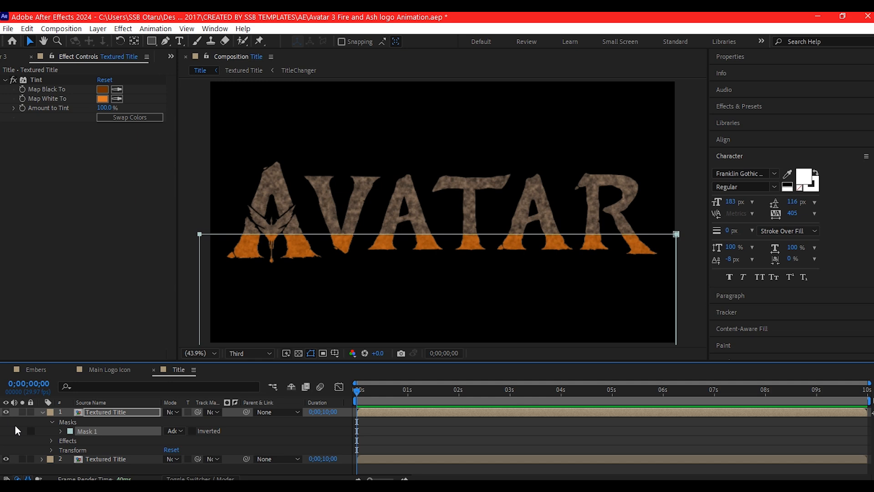
left_click(98, 411)
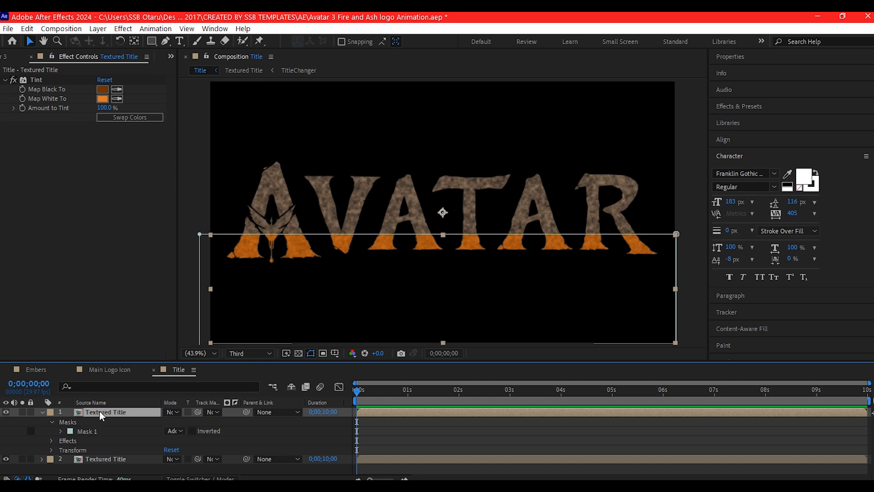
Feather the orange Textured Title layer's mask by 47 pixels and duplicate the unmasked Textured Title layer beneath it
key("f")
left_click(91, 440)
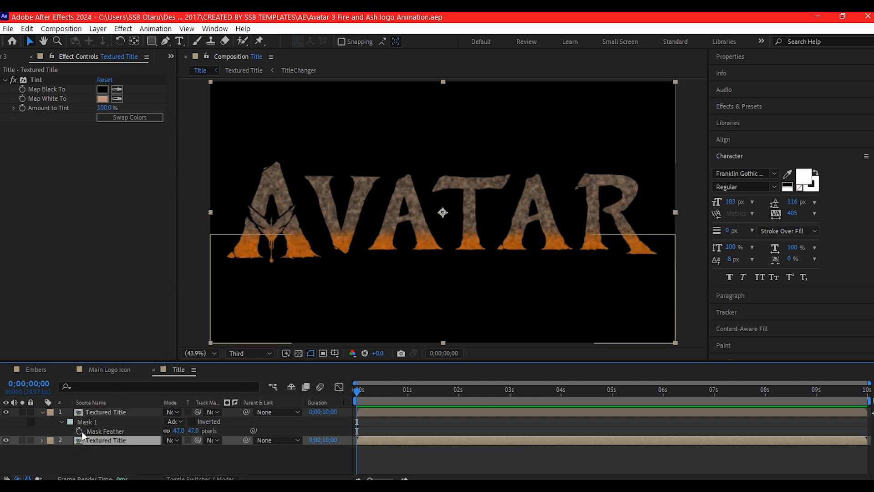
key("ctrl+d")
Set the duplicate's Tint Map Black To color to a neutral grey, about 636363, and its Map White To color to a pale cream
left_click(103, 89)
left_click(106, 224)
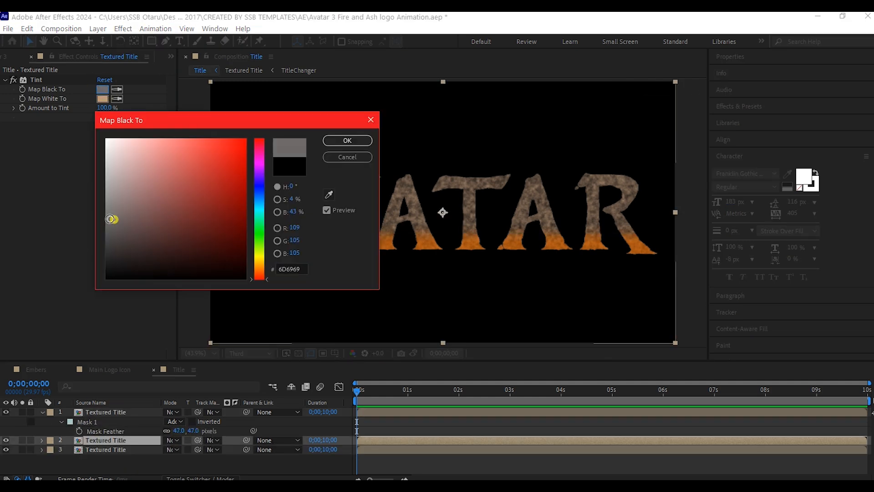
left_click(257, 263)
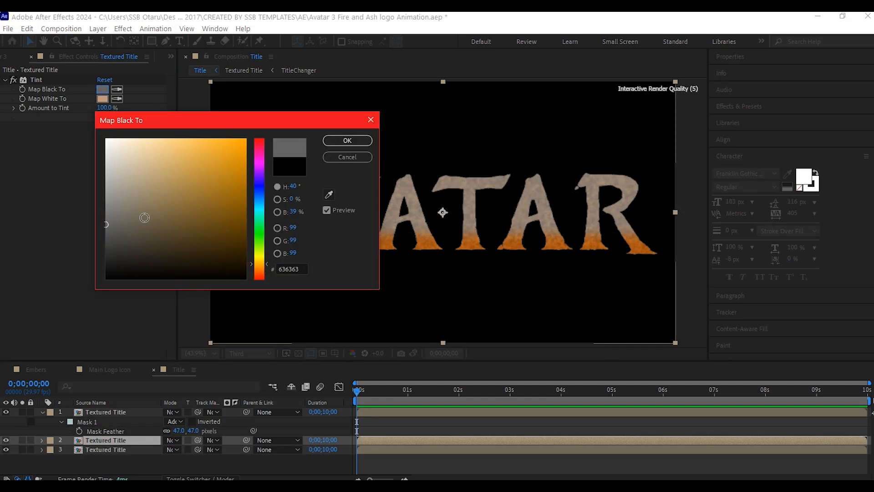
left_click(345, 141)
Draw a rectangular mask on the grey-tinted Textured Title layer covering the upper part of the letters across the full frame
left_click(152, 42)
left_click(182, 48)
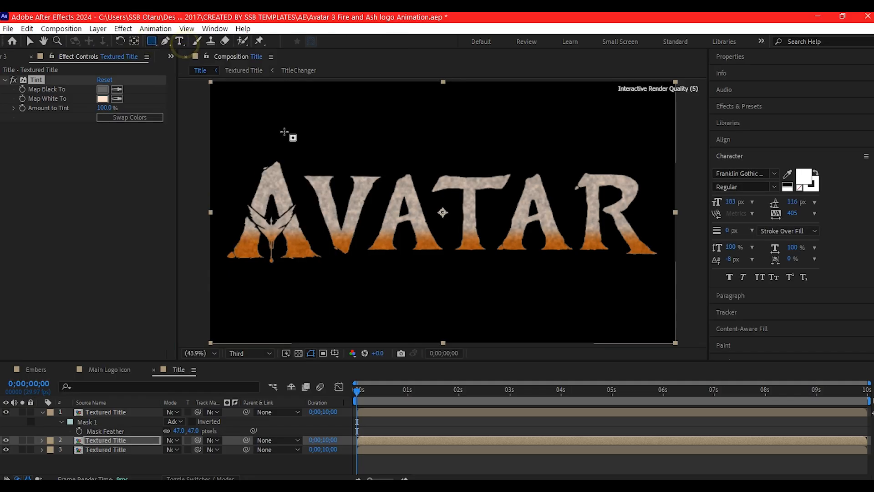
mouse_move(205, 196)
left_mouse_down()
mouse_move(572, 173)
mouse_move(690, 77)
left_mouse_up()
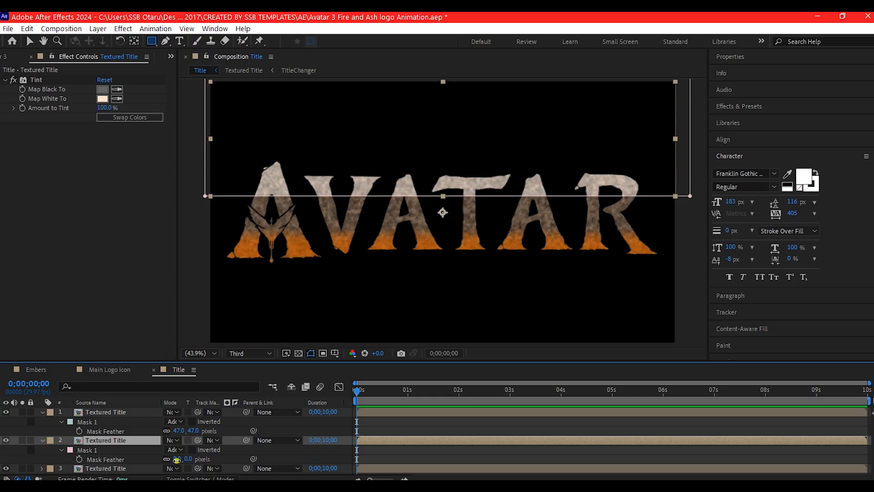
Feather the new upper mask's edge and reduce the grey-tinted Textured Title layer's opacity to 74%
key("t")
left_click_drag(169, 450, 156, 448)
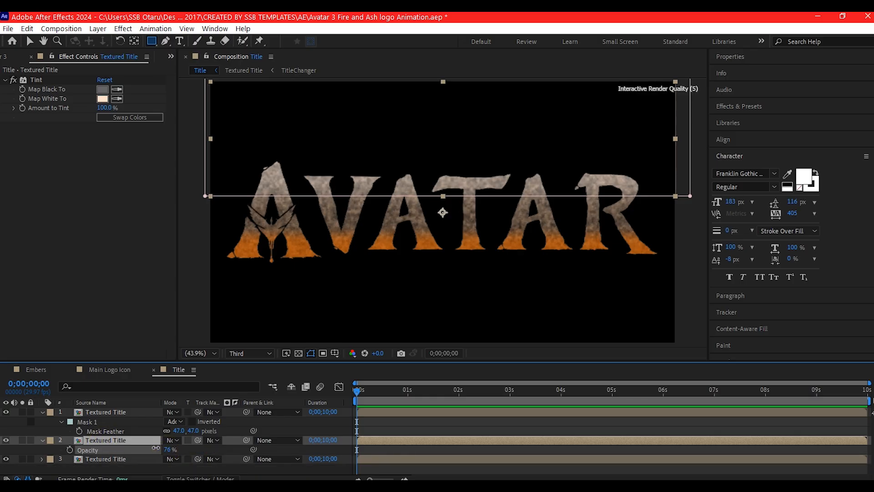
key("v")
Duplicate the orange Textured Title layer and reuse its Map White To color as the copy's Tint Map Black To color
left_click(100, 412)
key("ctrl+d")
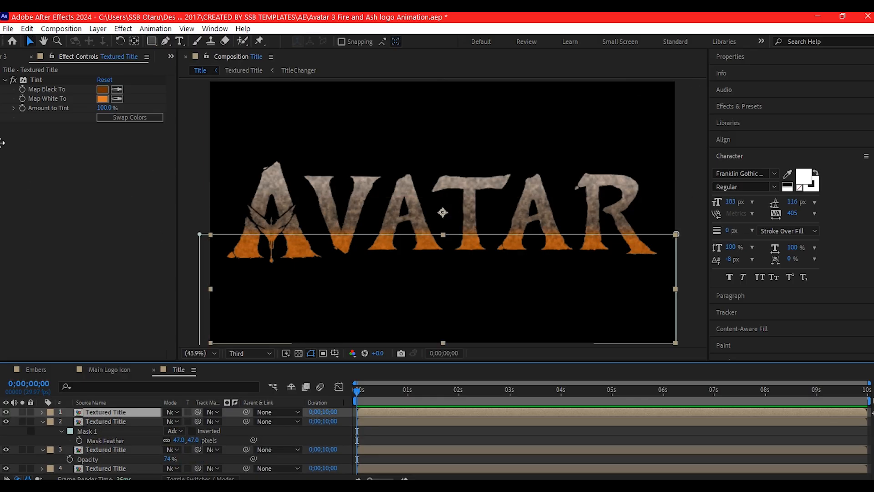
left_click(104, 99)
key("ctrl+c")
left_click(338, 141)
left_click(103, 89)
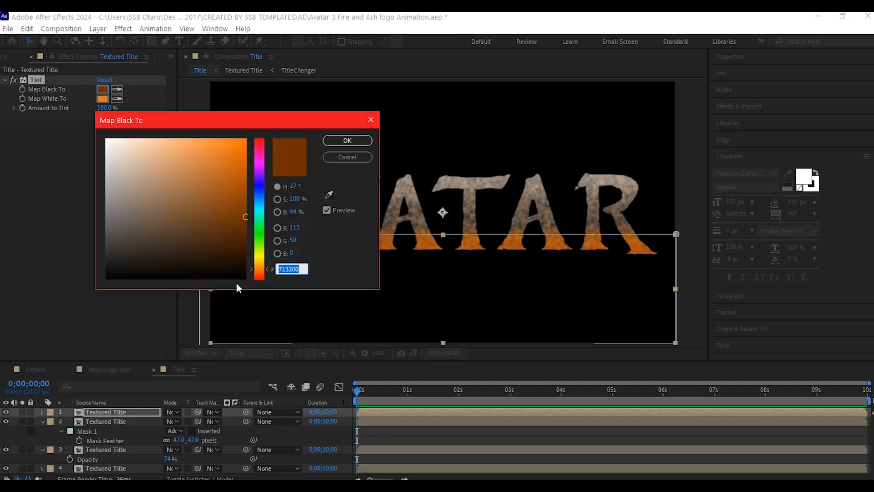
key("ctrl+v")
left_click(334, 141)
Lighten the copy's Map White To color to an orange such as FF9E4F and lower its mask to the letters' feet with 15-pixel feather
left_click(103, 99)
type("FFB36B")
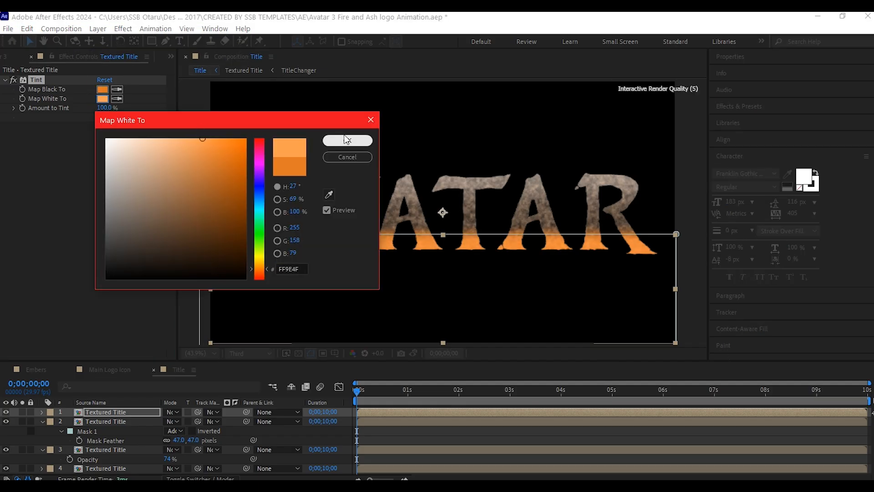
left_click(346, 140)
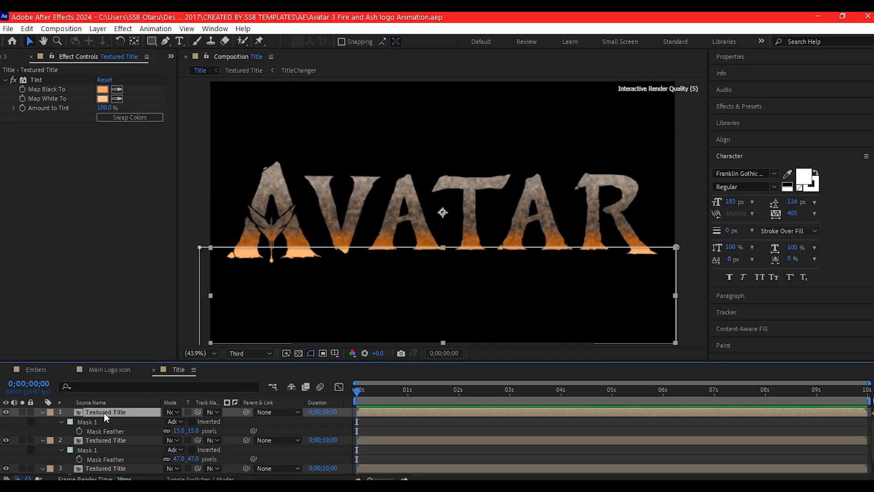
Pre-compose all the Textured Title layers into a new composition named TitleHeat
key("ctrl+a")
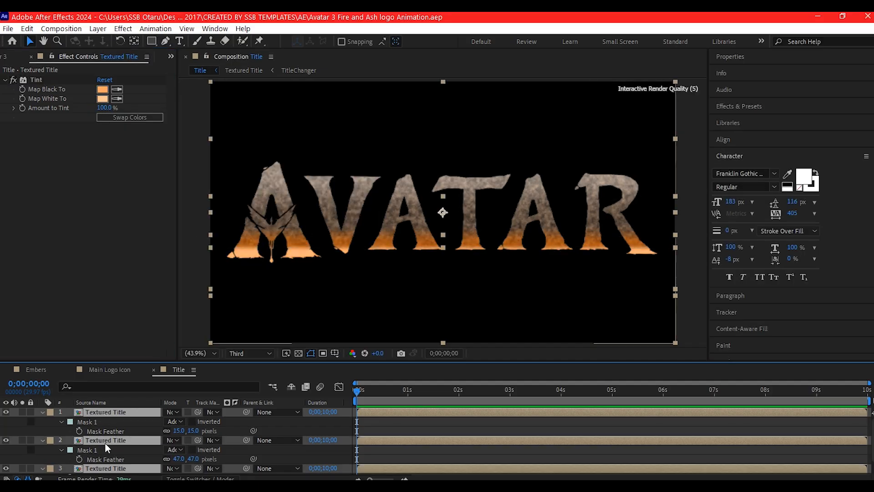
key("u")
key("ctrl+shift+c")
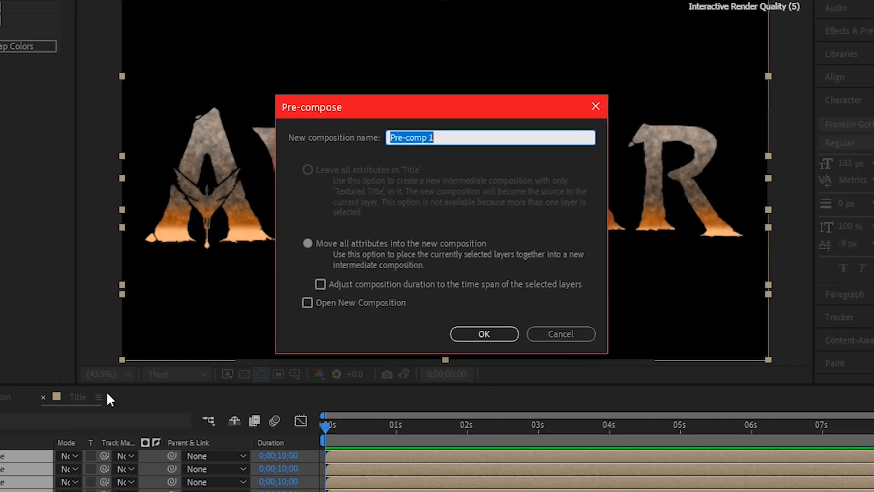
type("TitleHeat")
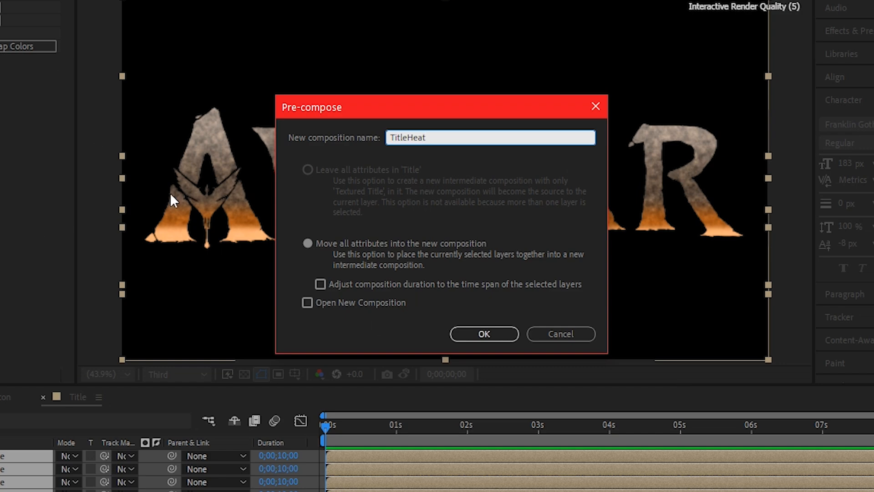
left_click(484, 335)
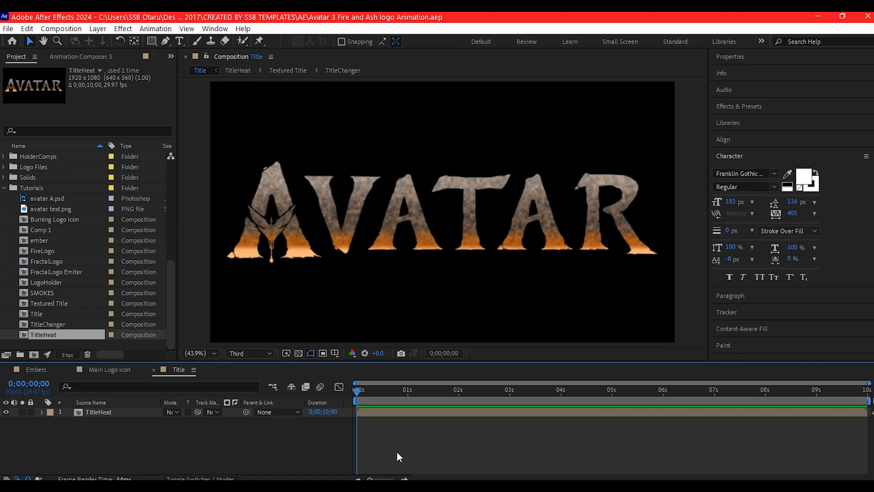
Create a new 1920x1080, 29.97 fps, 10-second composition named SubTitle
key("ctrl+n")
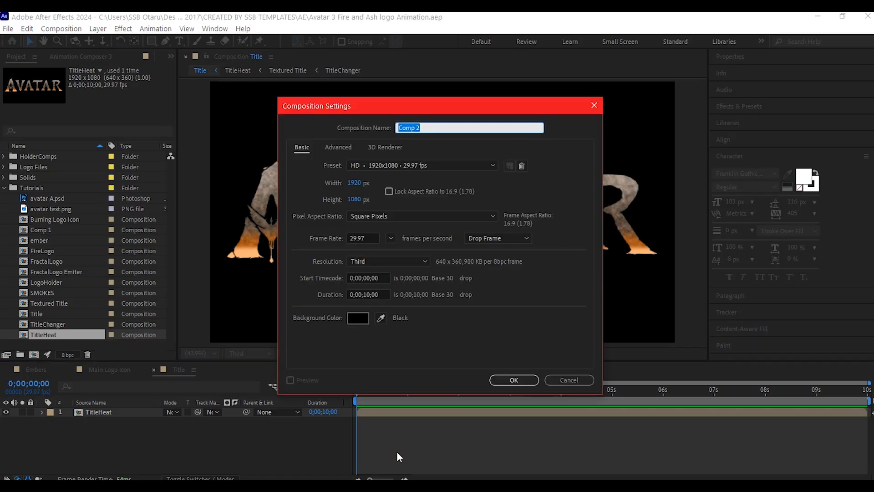
type("SubTitle")
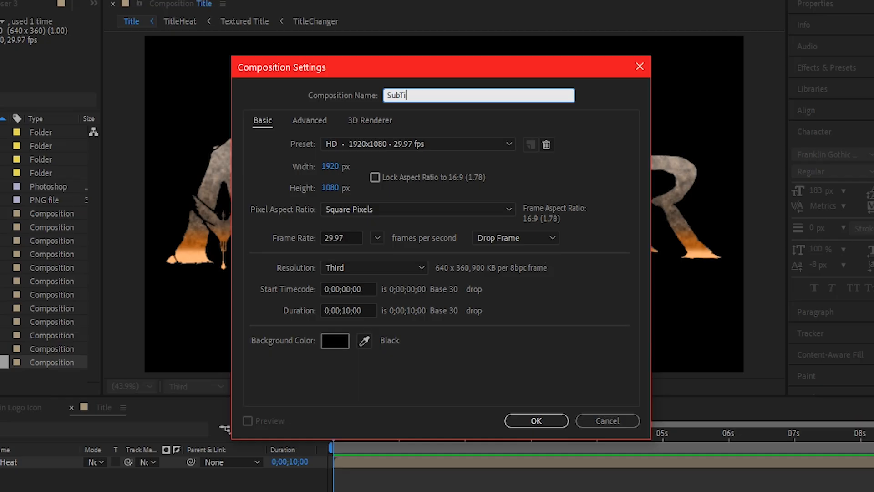
left_click(548, 418)
Add a text layer reading FIRE AND ASH and center it in the SubTitle composition
key("ctrl+alt+shift+t")
type("FIRE AND AS")
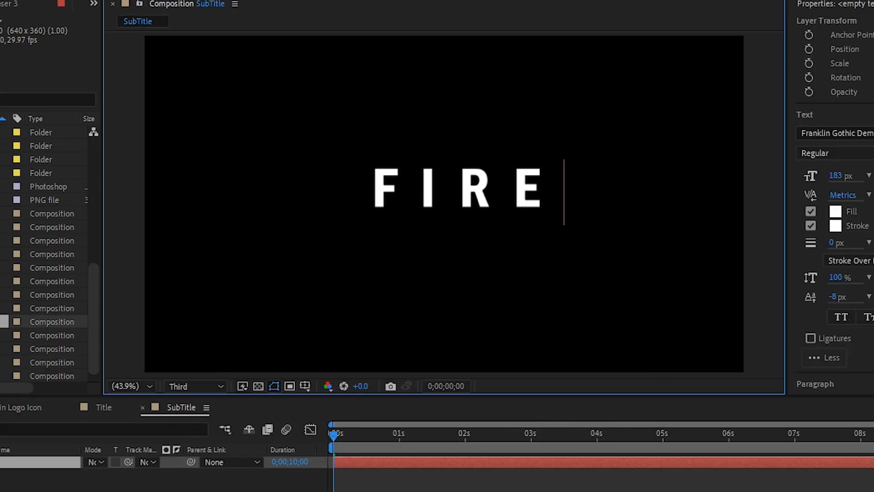
type("H")
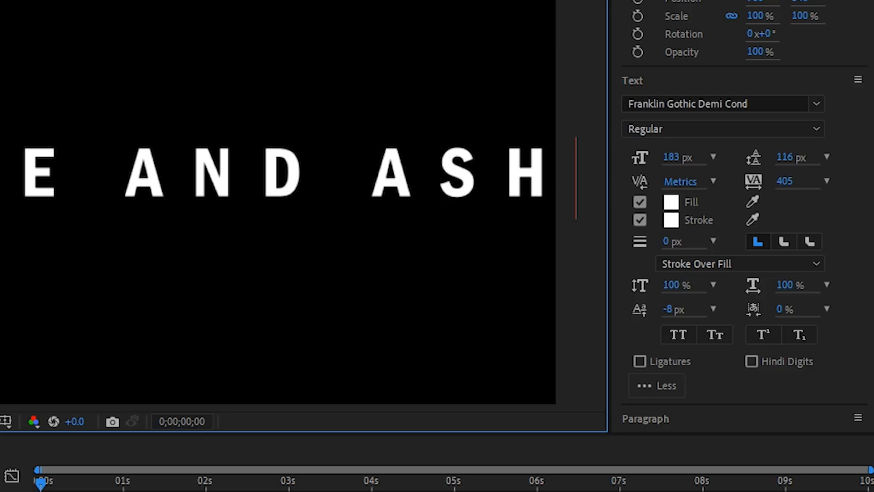
key("Escape")
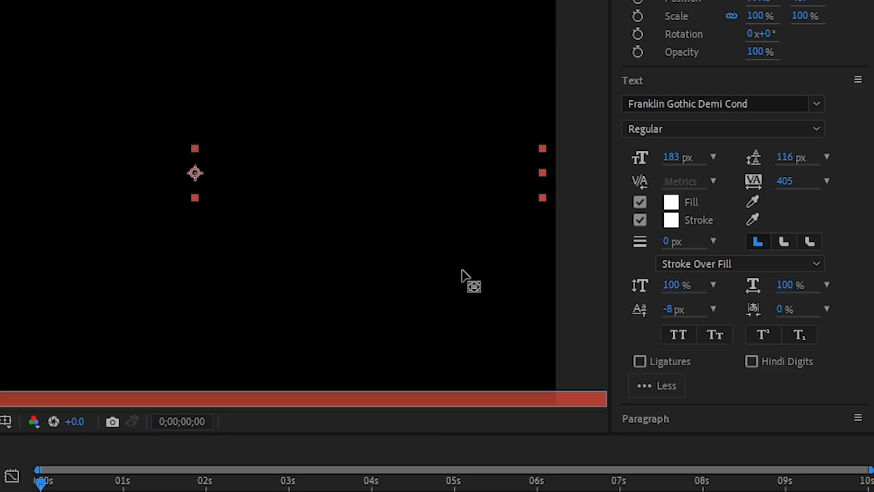
key("Caps_Lock")
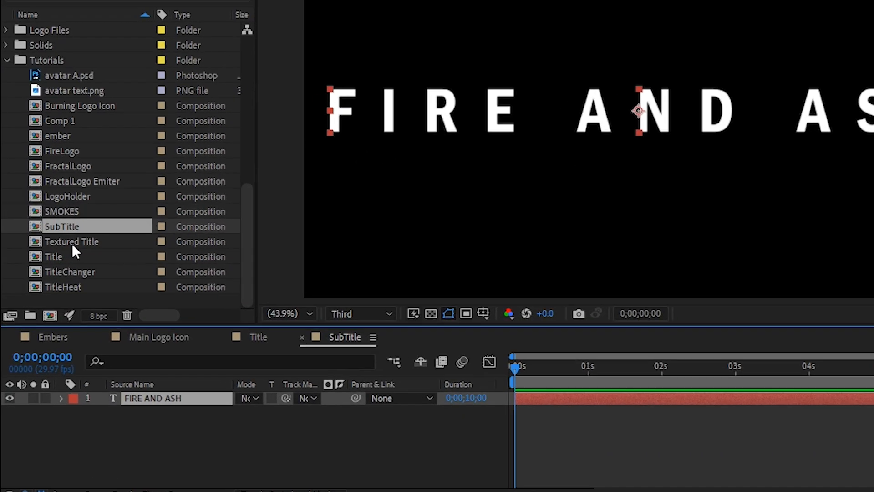
Duplicate the Textured Title composition in the project and rename the copy Textured SubTitle
left_click(50, 303)
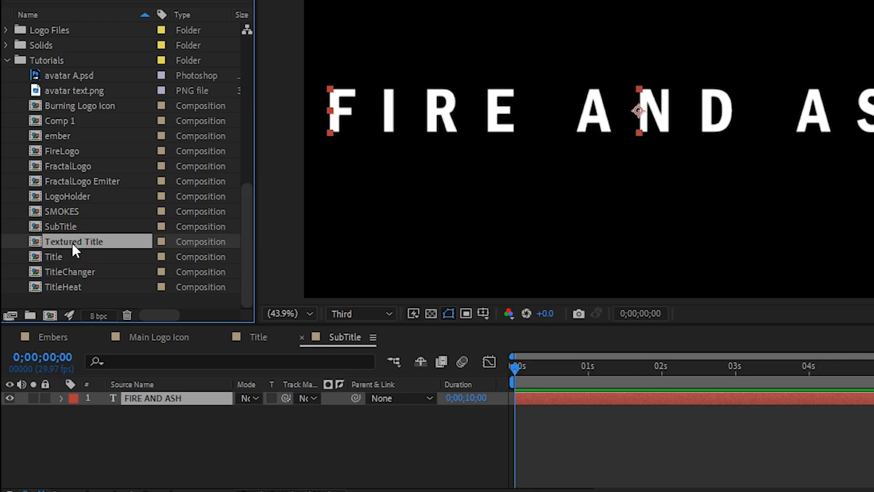
key("ctrl+d")
left_click(116, 242)
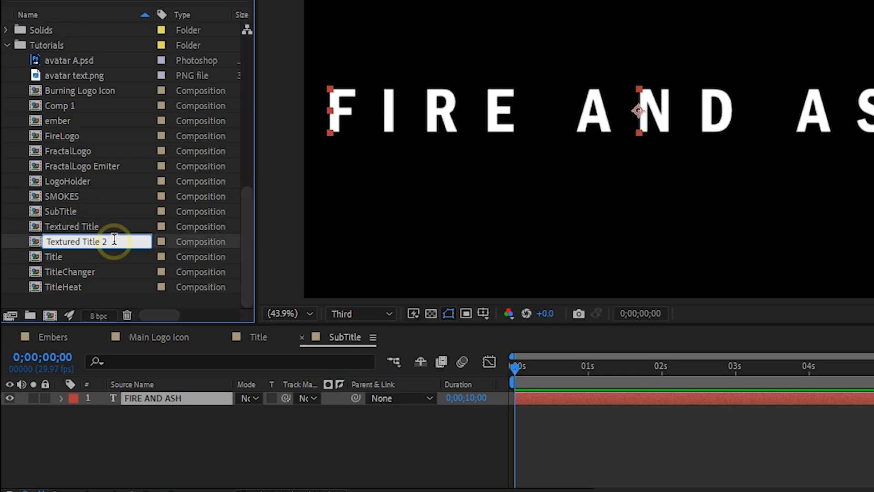
key("BackSpace")
left_click(80, 247)
type("Sub")
left_click(37, 241)
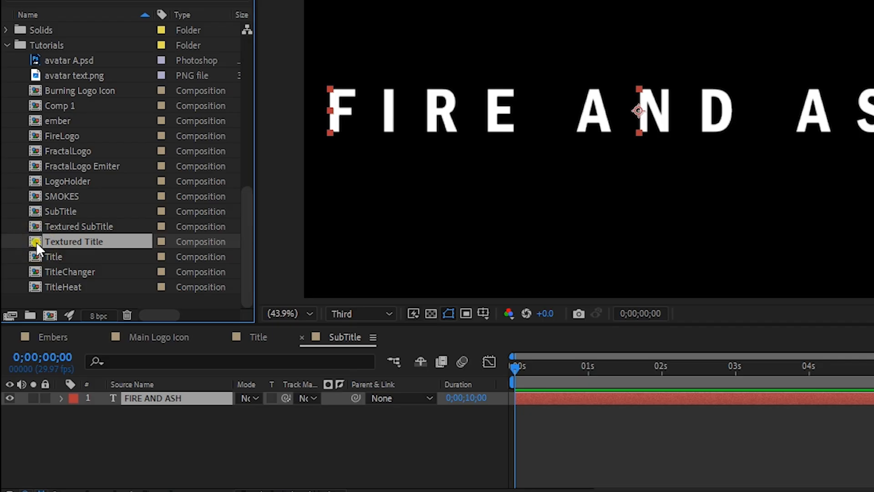
Open the Textured Title composition and replace its TitleChanger layer with the SubTitle composition
double_click(37, 242)
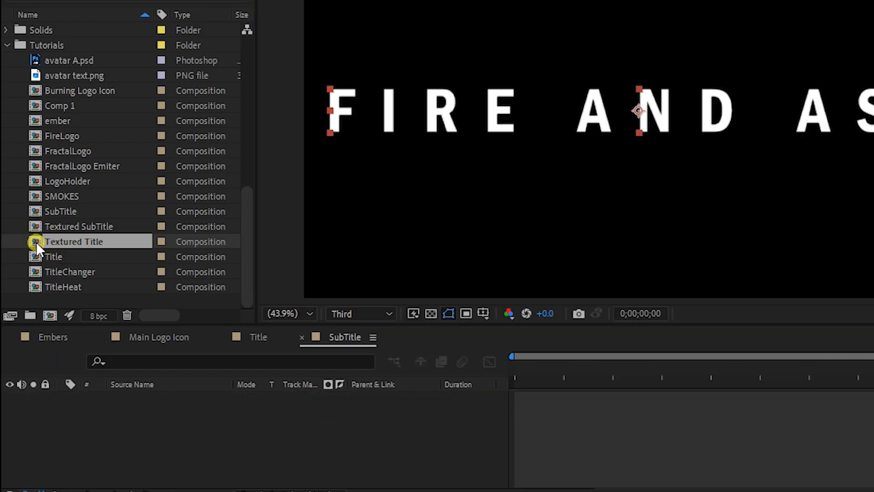
double_click(36, 242)
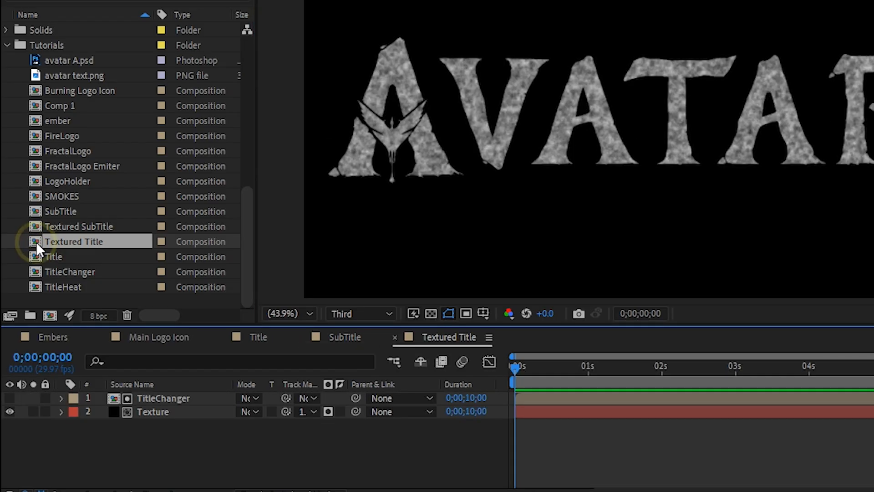
left_click(181, 396)
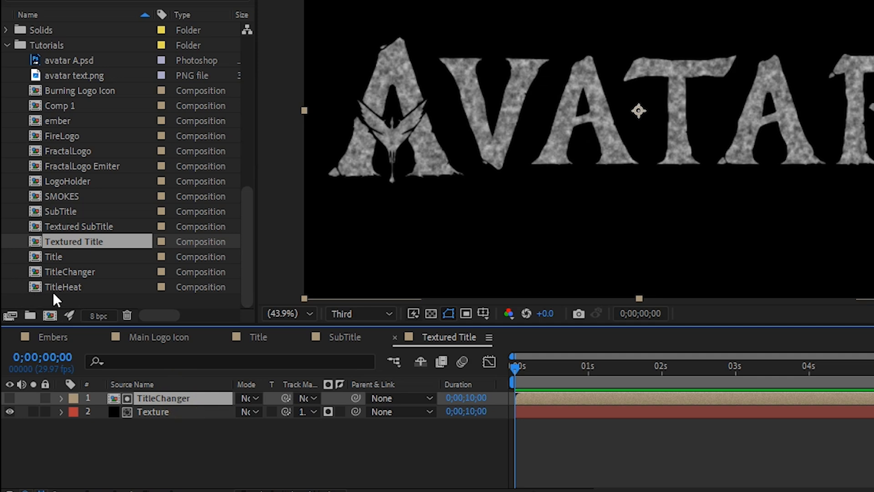
left_click_drag(60, 208, 162, 396)
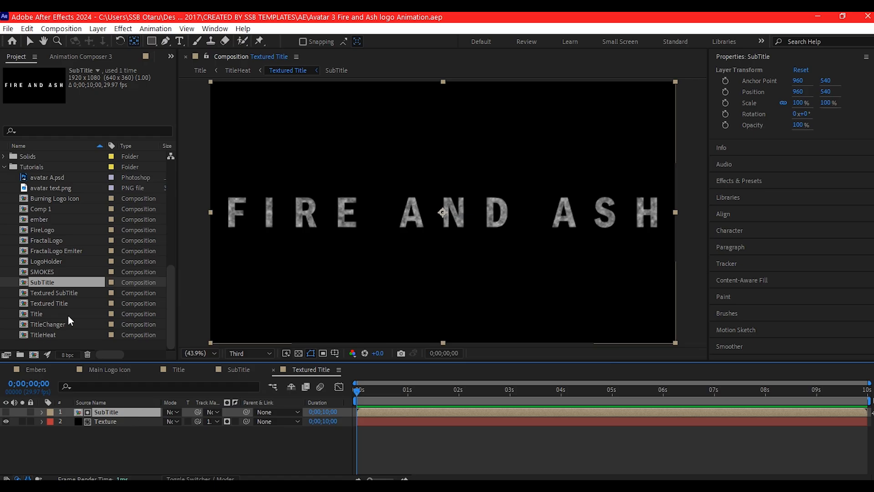
Duplicate the TitleHeat composition in the project and rename the copy SubTitle Heat
left_click(46, 335)
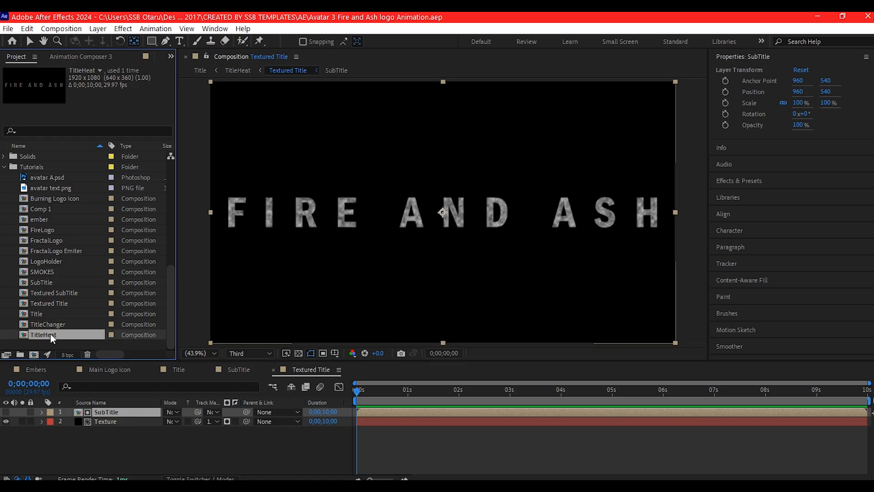
key("ctrl+d")
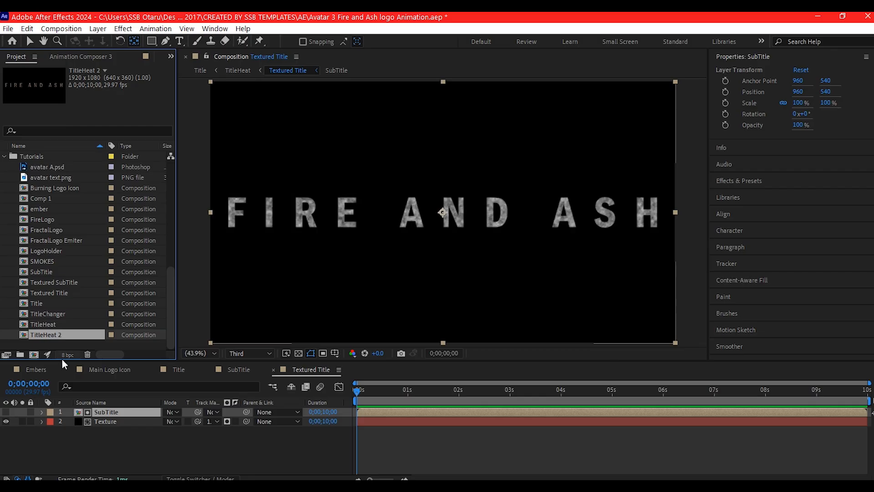
key("Return")
left_click(64, 335)
key("BackSpace")
key("BackSpace")
left_click(45, 335)
type("sub")
key("Return")
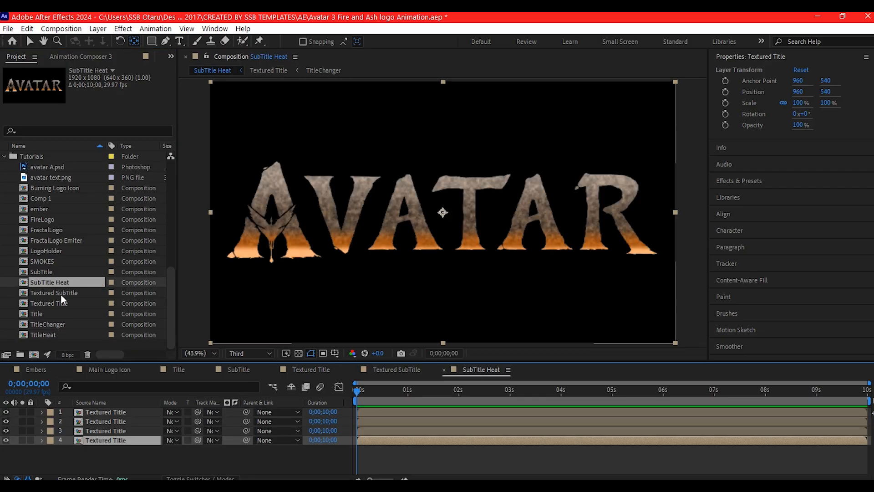
Replace all four Textured Title layers in the SubTitle Heat composition with the Textured SubTitle composition
left_click_drag(61, 294, 88, 440)
left_click(105, 430)
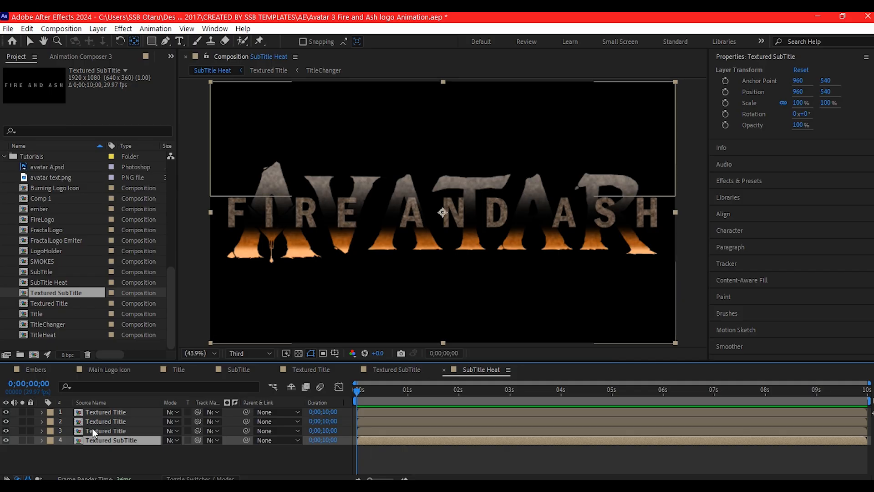
left_click_drag(46, 296, 92, 430)
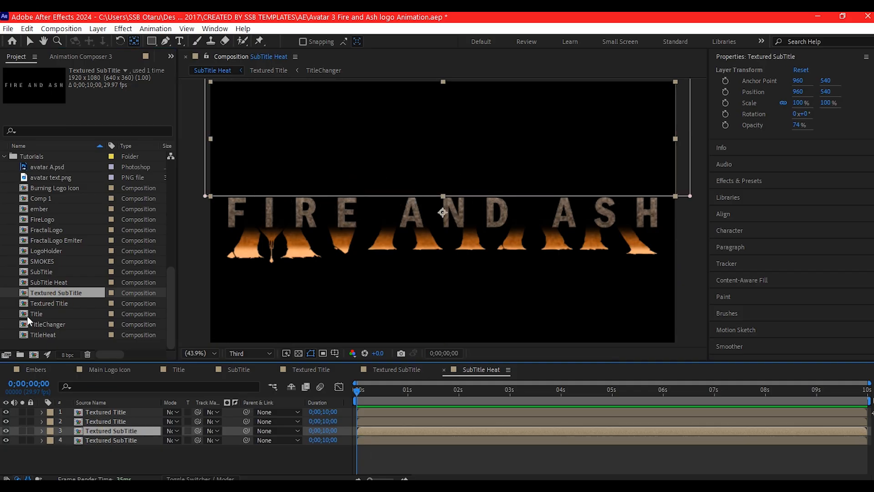
left_click(97, 421)
left_click_drag(59, 294, 86, 404)
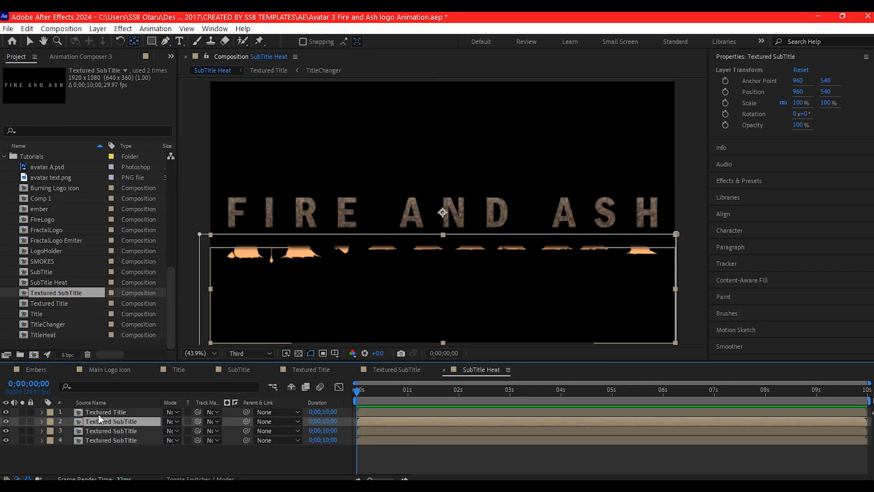
left_click(98, 414)
left_click_drag(77, 294, 91, 412)
Lower the third Textured SubTitle layer's mask so its bottom edge crosses the upper part of the FIRE AND ASH letters
left_click(94, 431)
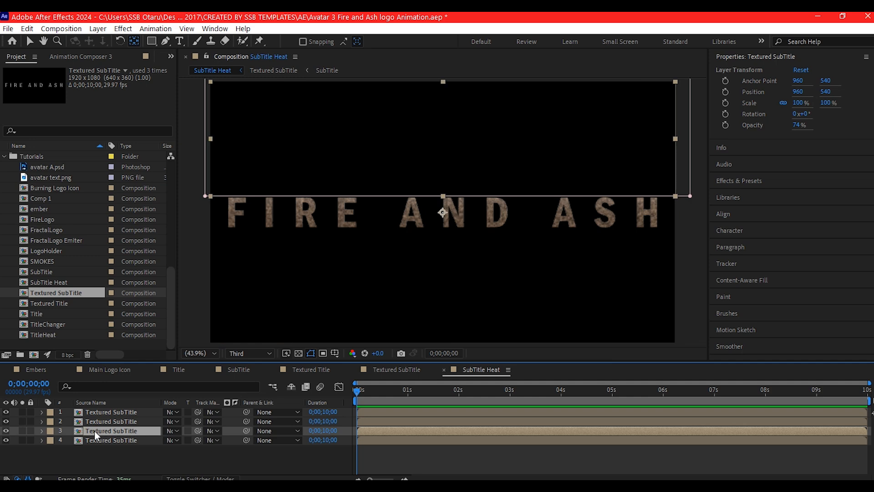
key("m")
left_click(87, 440)
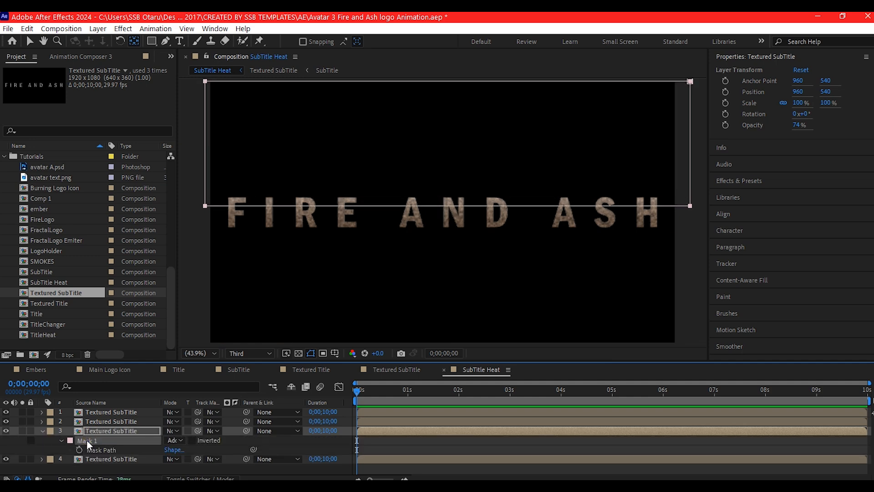
Raise the second Textured SubTitle layer's mask until its top edge crosses the lower half of the letters, tinting them orange
left_click(99, 422)
key("m")
left_click(95, 431)
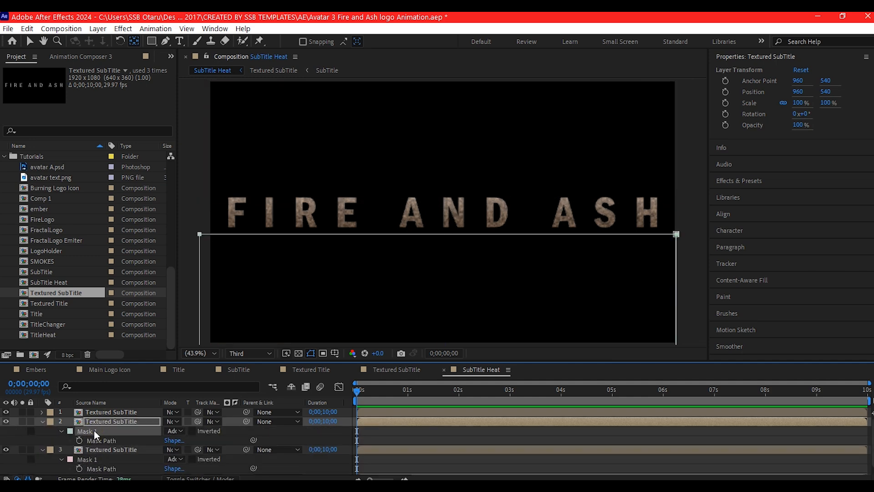
key("Up")
key("Up")
key("Up")
key("Up")
key("Up")
key("Up")
key("Up")
key("Up")
key("Up")
key("Up")
key("Up")
key("Up")
key("Up")
key("Up")
key("Up")
key("Up")
key("Up")
key("Up")
key("Up")
key("Up")
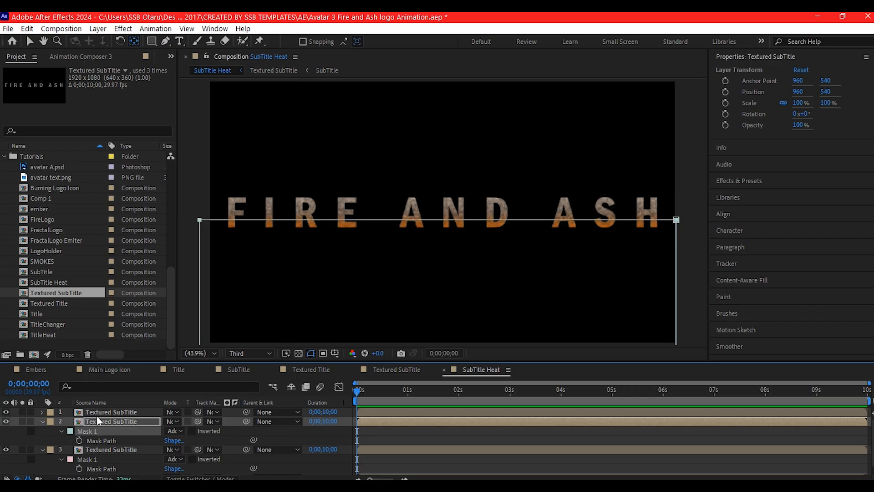
Raise the first Textured SubTitle layer's mask to brighten the lower edge of the letters, and collapse all layers' mask properties
left_click(101, 412)
key("m")
left_click(90, 422)
key("Up")
key("Up")
key("Up")
key("Up")
key("Up")
key("Up")
key("Up")
key("Up")
key("Up")
key("Up")
key("Up")
key("Up")
key("Up")
key("Up")
key("Up")
key("Up")
key("Up")
key("Up")
key("Up")
key("Up")
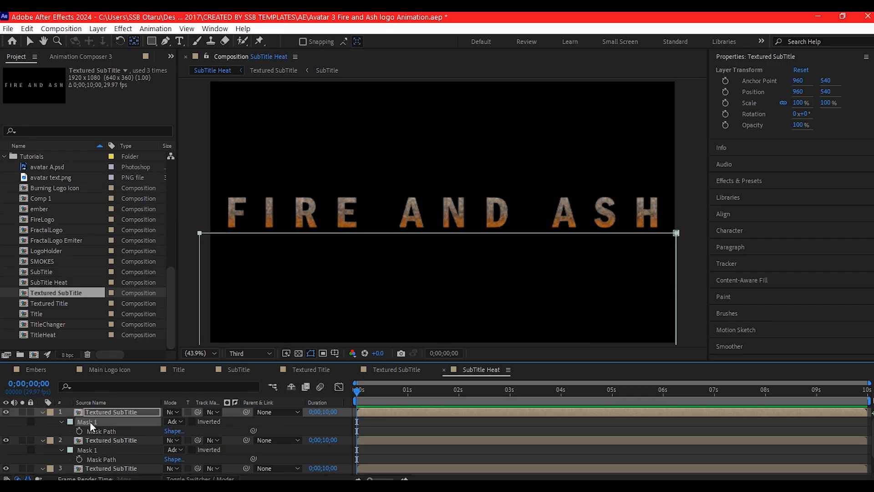
left_click(126, 412)
key("ctrl+a")
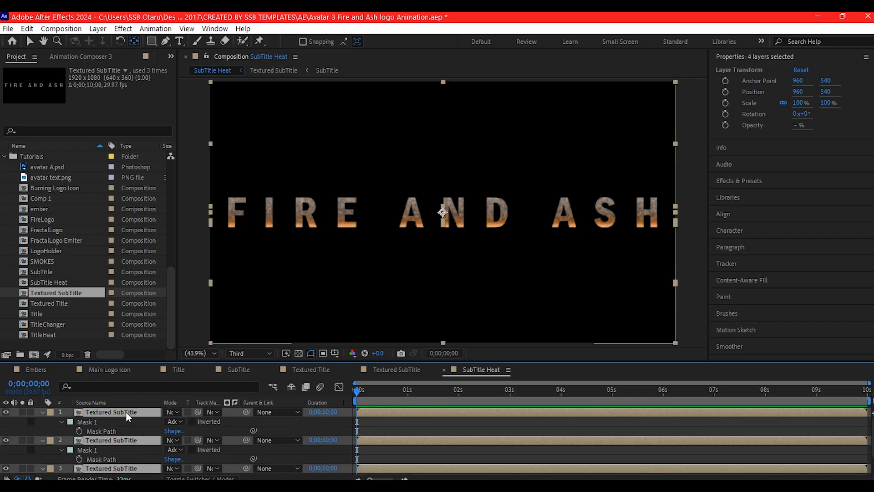
key("m")
key("F2")
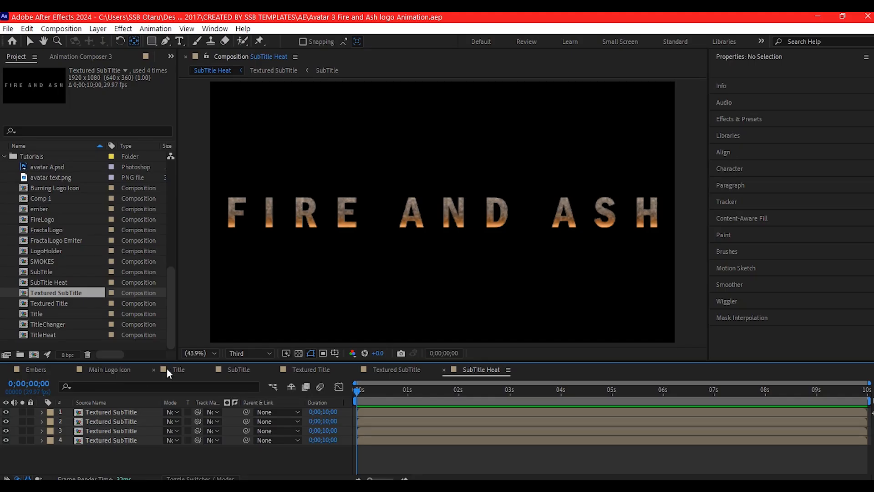
Open the Title composition and add the SubTitle Heat composition beneath its TitleHeat layer
left_click(177, 369)
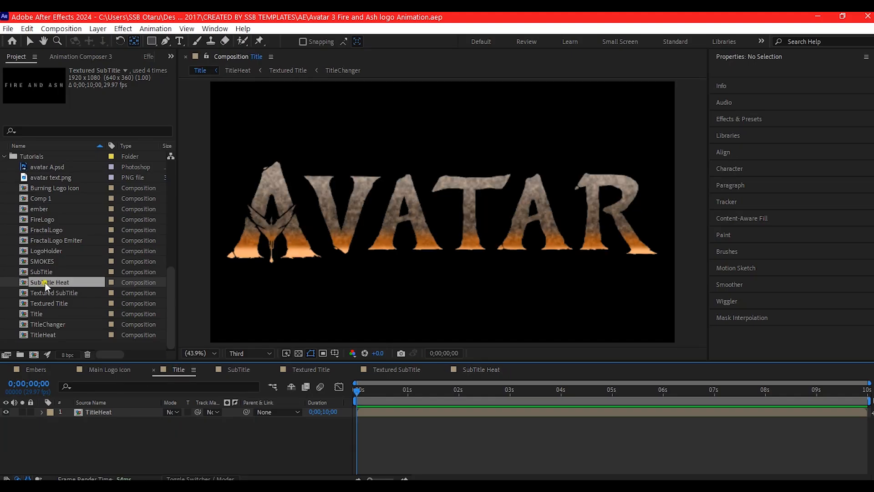
left_click_drag(44, 283, 75, 421)
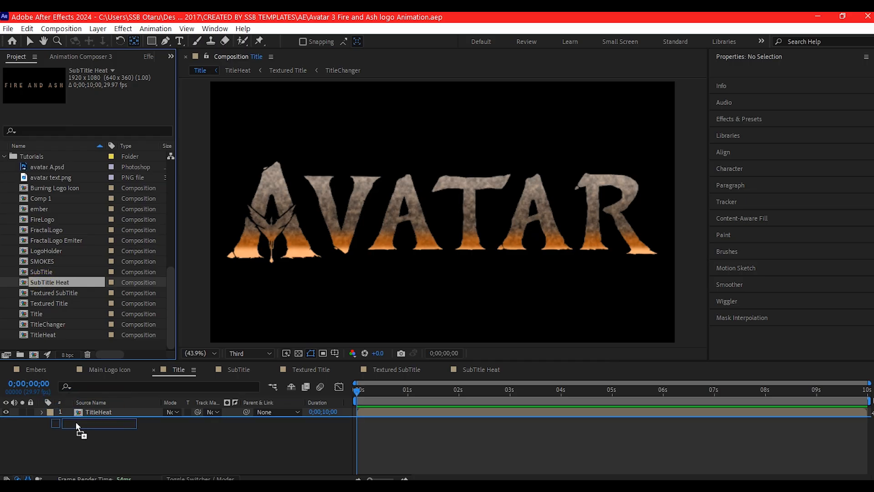
Scale down the SubTitle Heat layer and set its position to 960, 814, centered below the Avatar title
key("s")
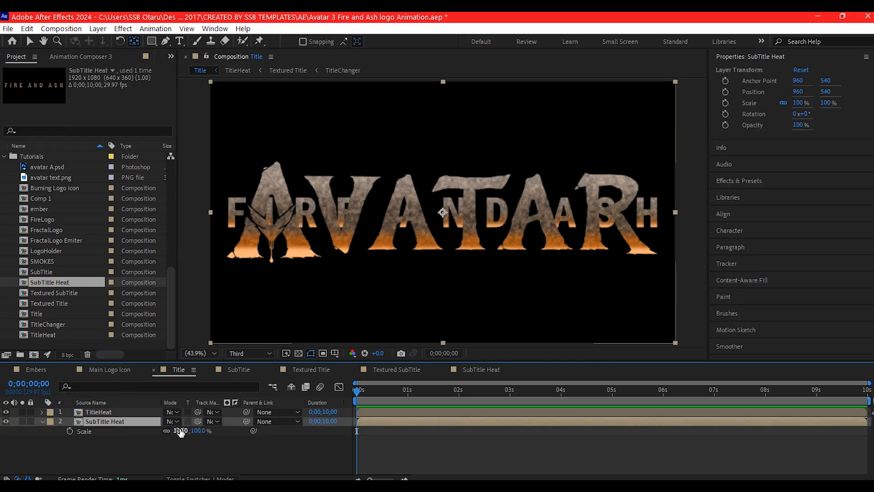
left_click_drag(181, 431, 380, 384)
key("p")
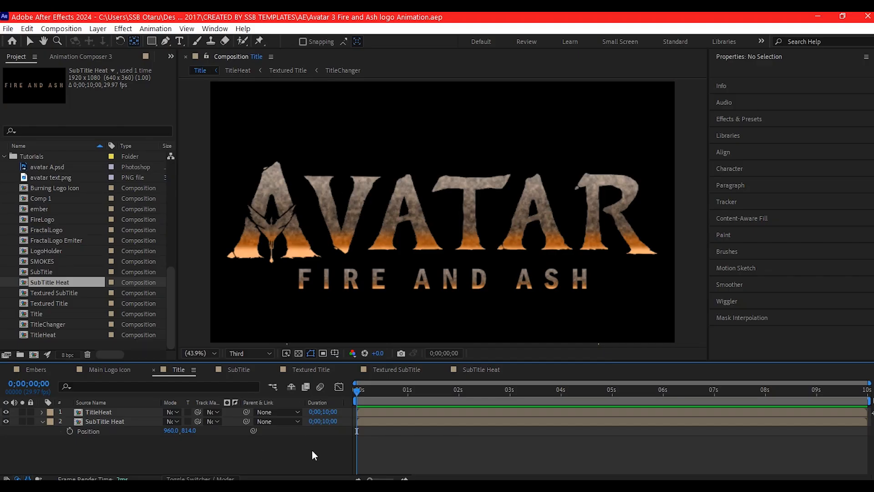
Create a null object named Control and parent the TitleHeat and SubTitle Heat layers to it
right_click(312, 450)
mouse_move(338, 311)
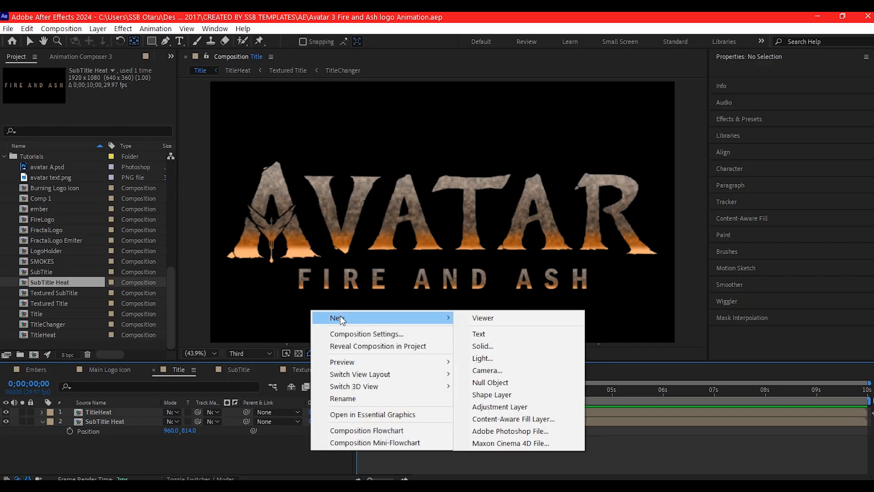
left_click(490, 383)
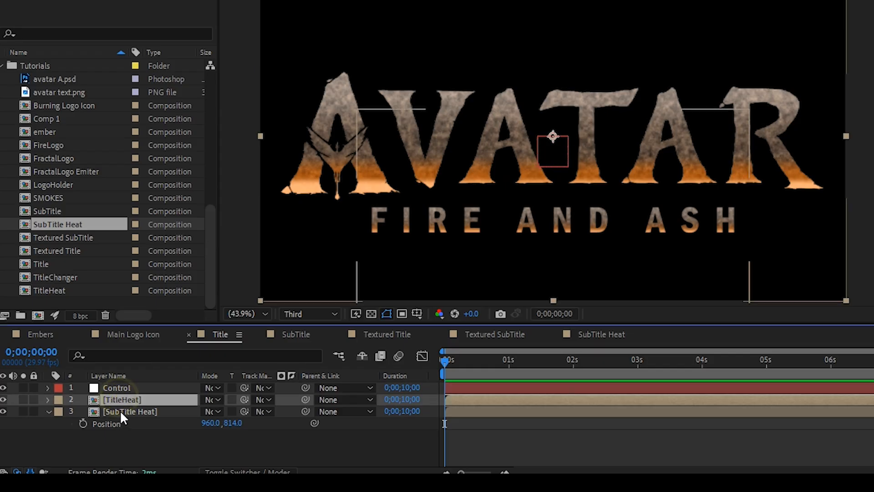
left_click(121, 412, "shift")
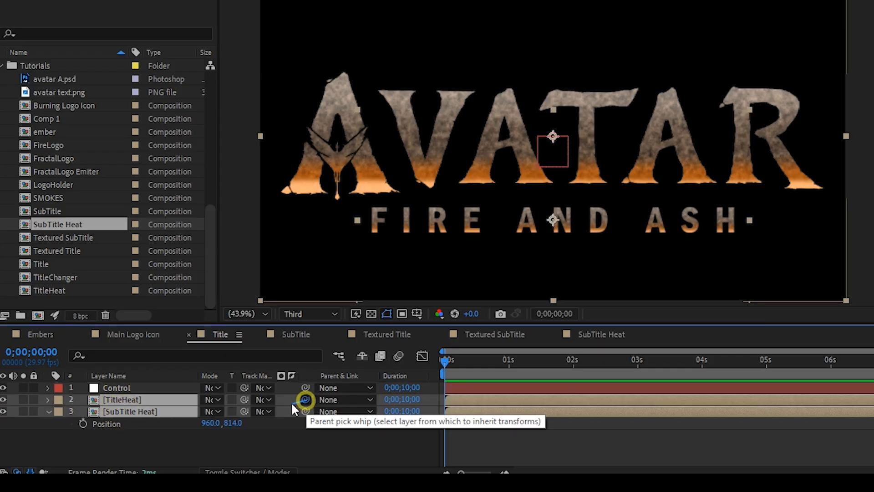
left_click_drag(305, 402, 113, 391)
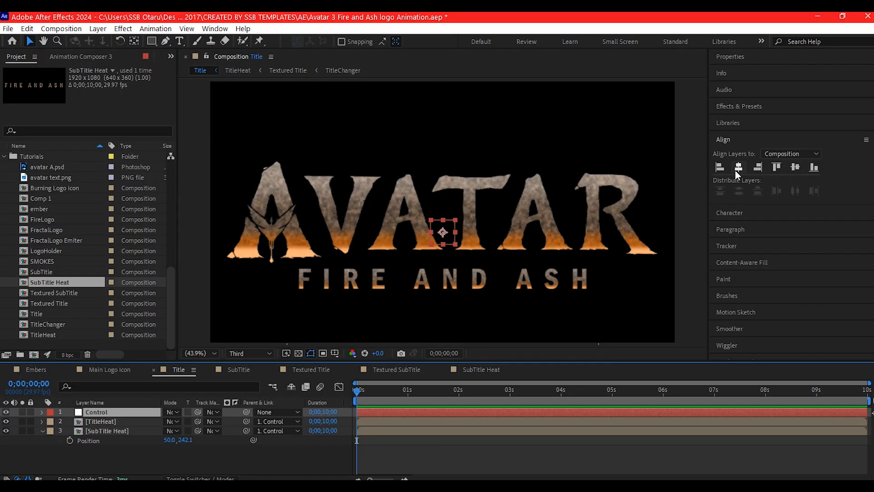
Center the Control null horizontally and vertically in the composition
left_click(738, 167)
left_click(795, 167)
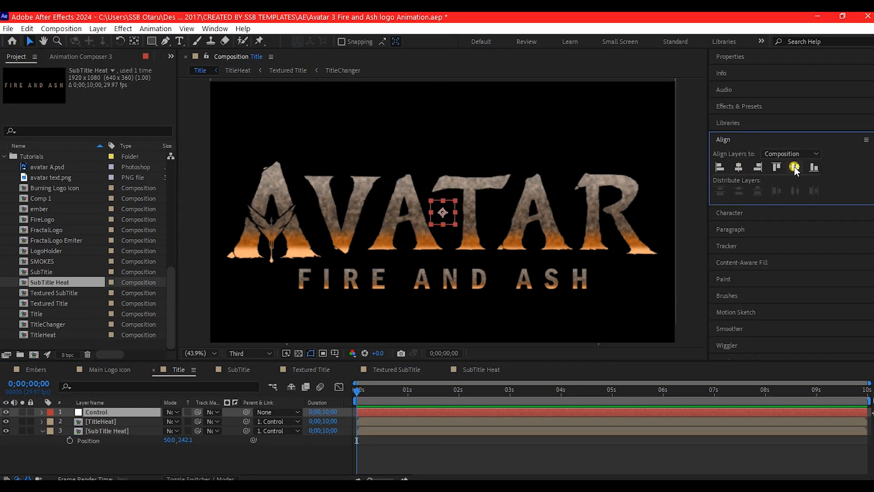
left_click(110, 456)
Keyframe the Control null's scale from 60% at 0;00;01;00 to 100% at 0;00;06;05
left_click(99, 413)
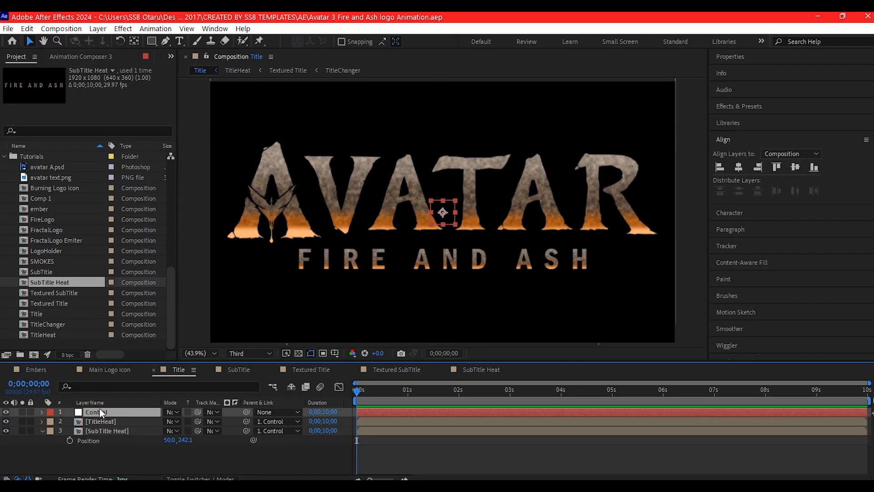
key("s")
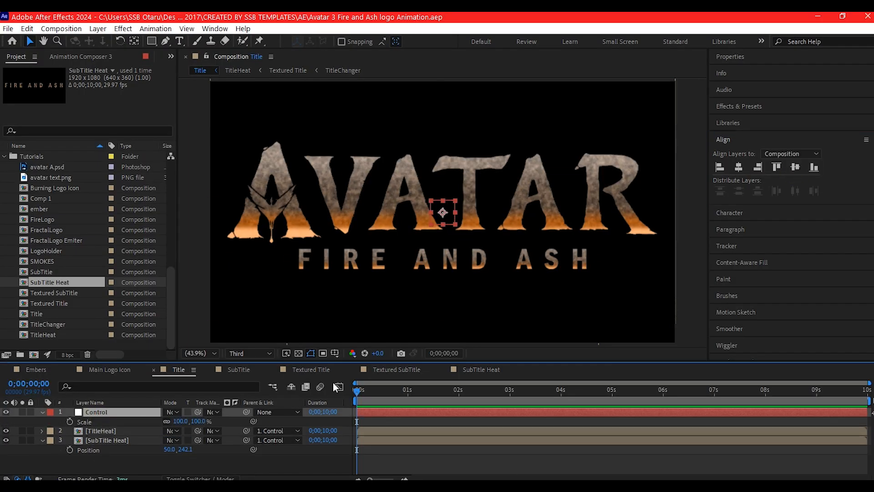
left_click(70, 422)
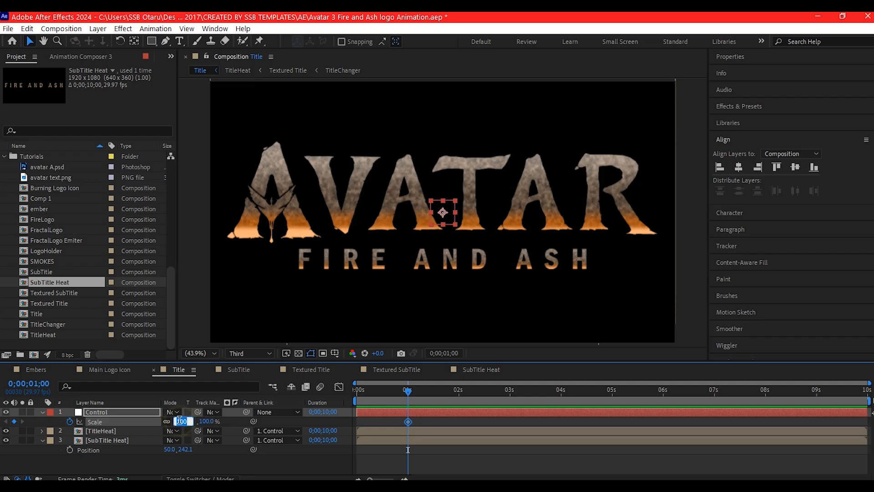
type("60")
key("Return")
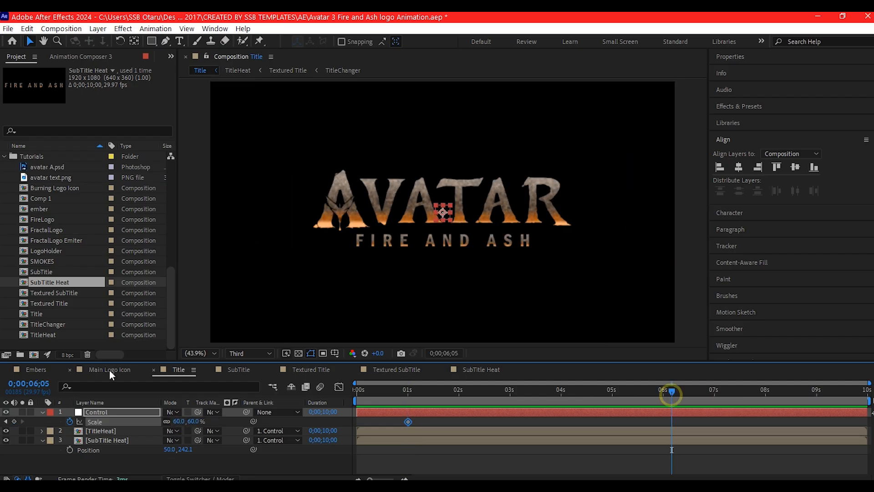
type("100")
key("Return")
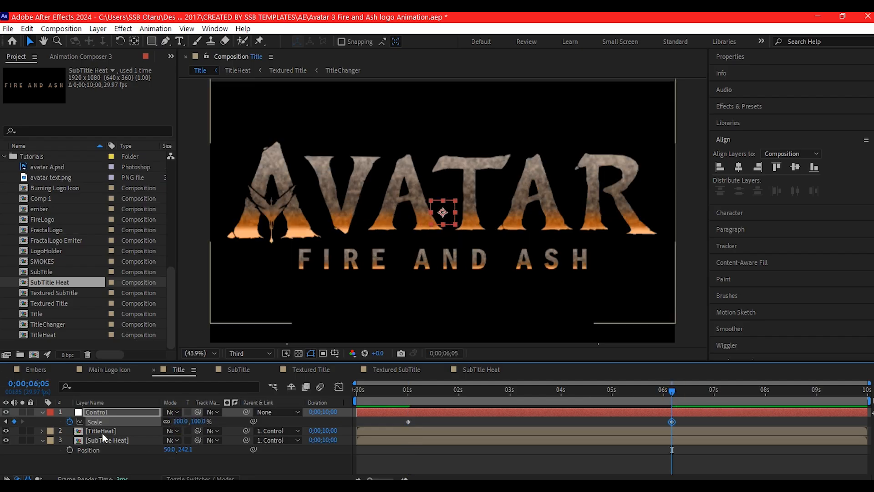
Keyframe the TitleHeat layer's opacity from 0% at 0;00;00;29 to 100% at about three seconds
left_click(103, 432)
left_click(406, 390)
key("t")
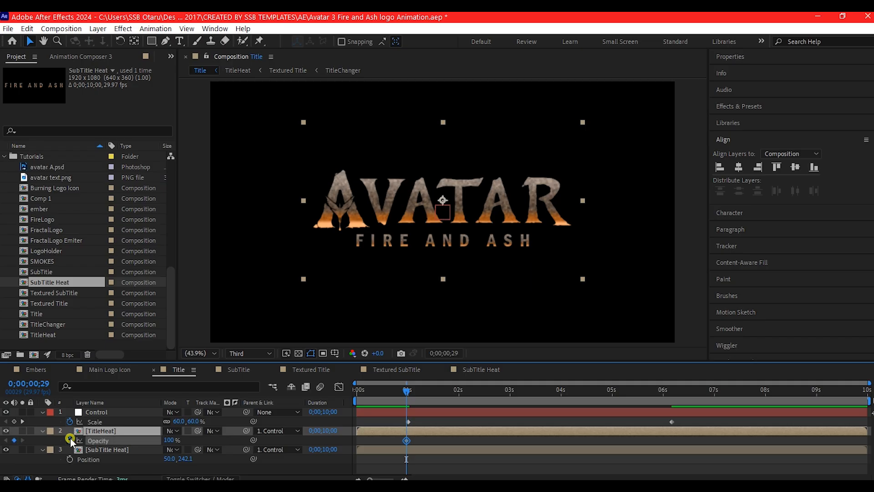
left_click_drag(406, 444, 515, 447)
left_click_drag(169, 440, 123, 440)
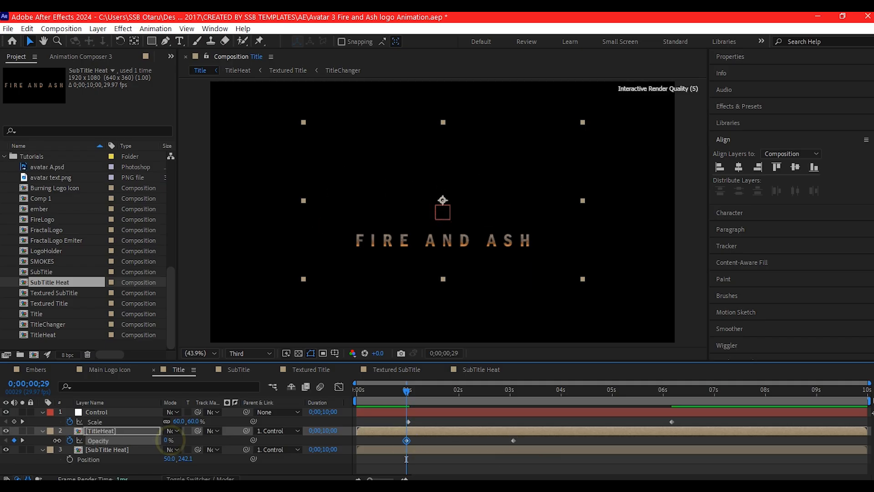
Keyframe the SubTitle Heat layer's opacity from 2% at 0;00;02;29 to 100% at about five seconds
left_click(509, 392)
left_click(100, 449)
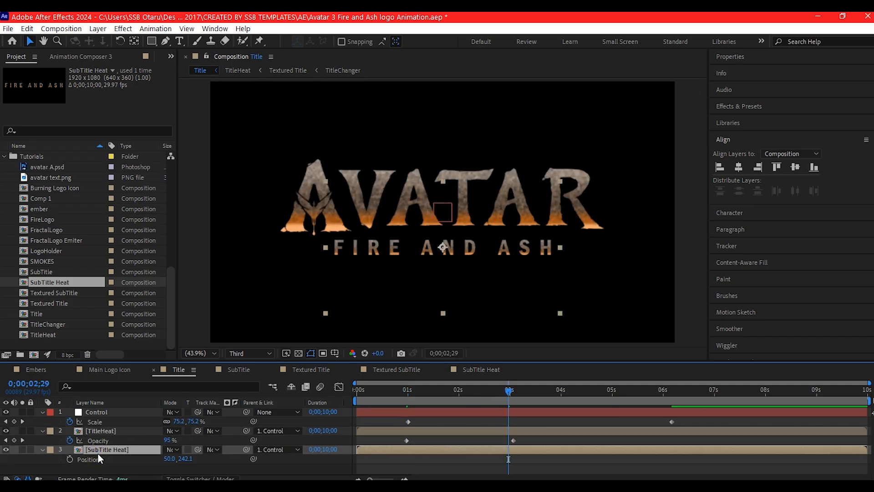
left_click(70, 459)
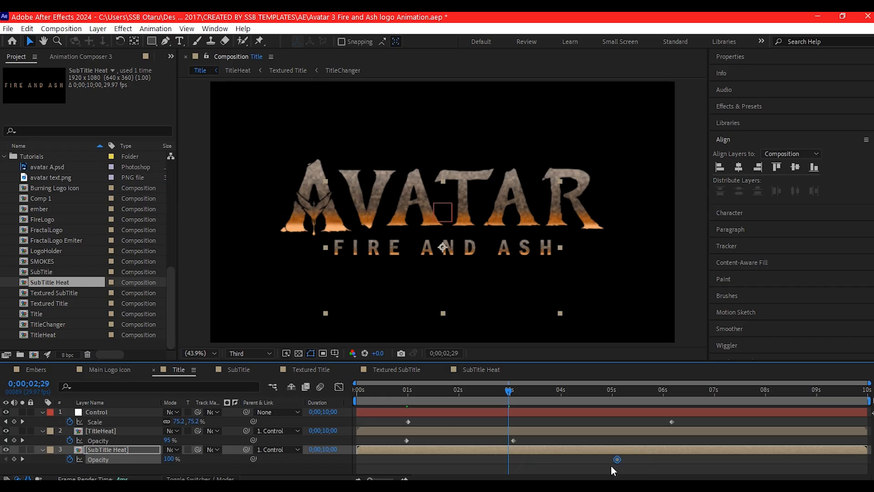
left_click_drag(169, 458, 127, 459)
left_click(394, 459)
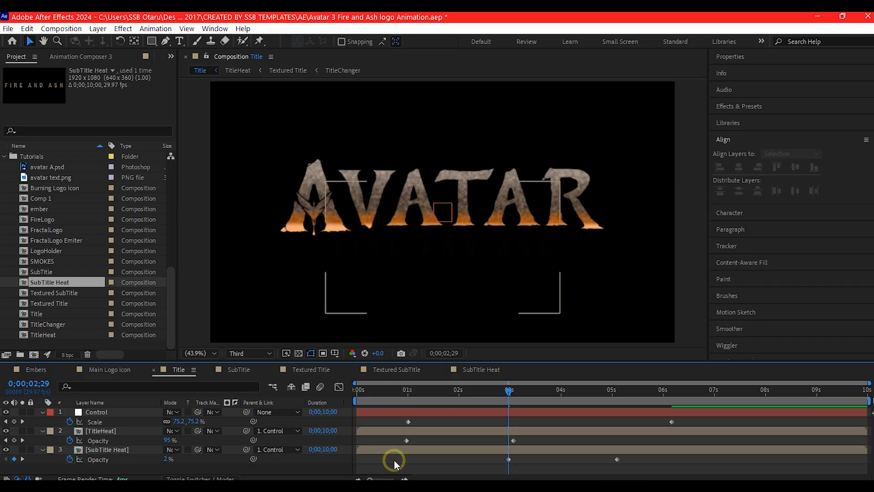